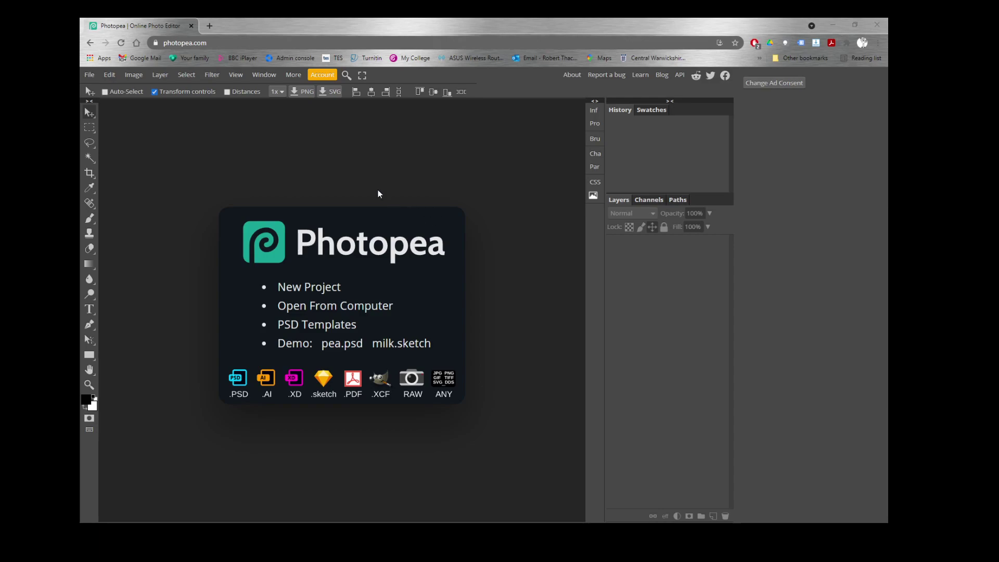
Create a new project of 1600 by 1000 px at 72 DPI with a white background.
left_click(89, 76)
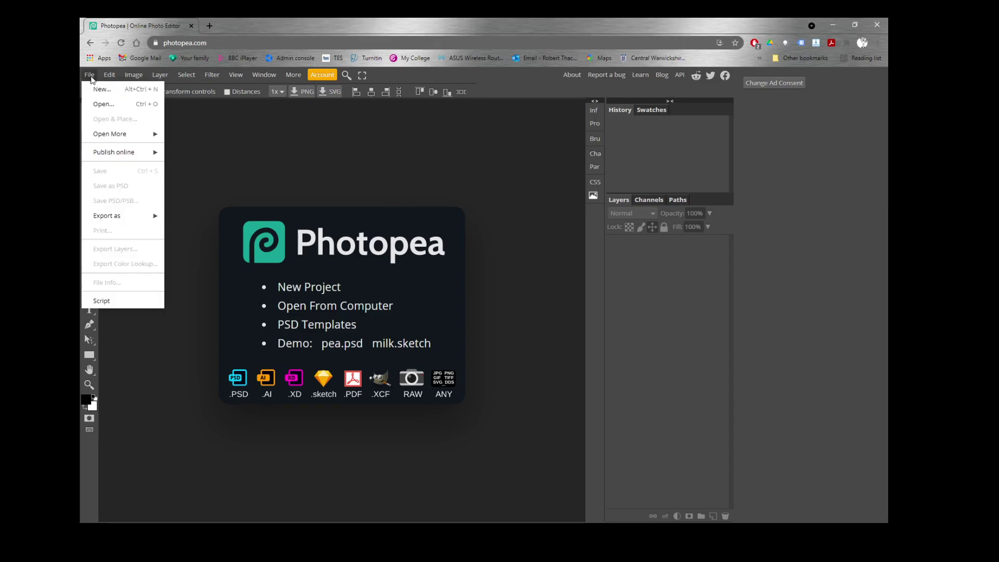
left_click(102, 90)
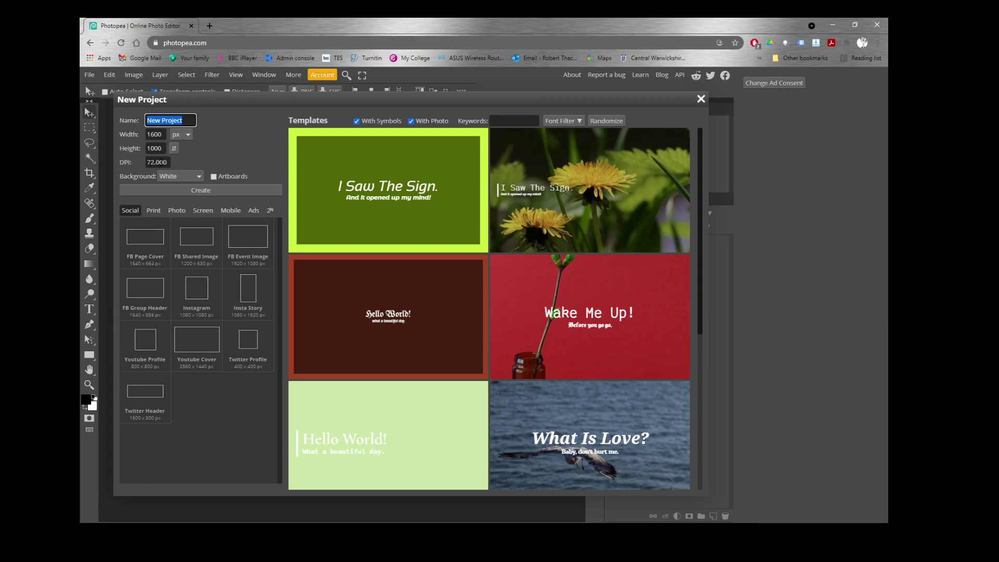
left_click(208, 195)
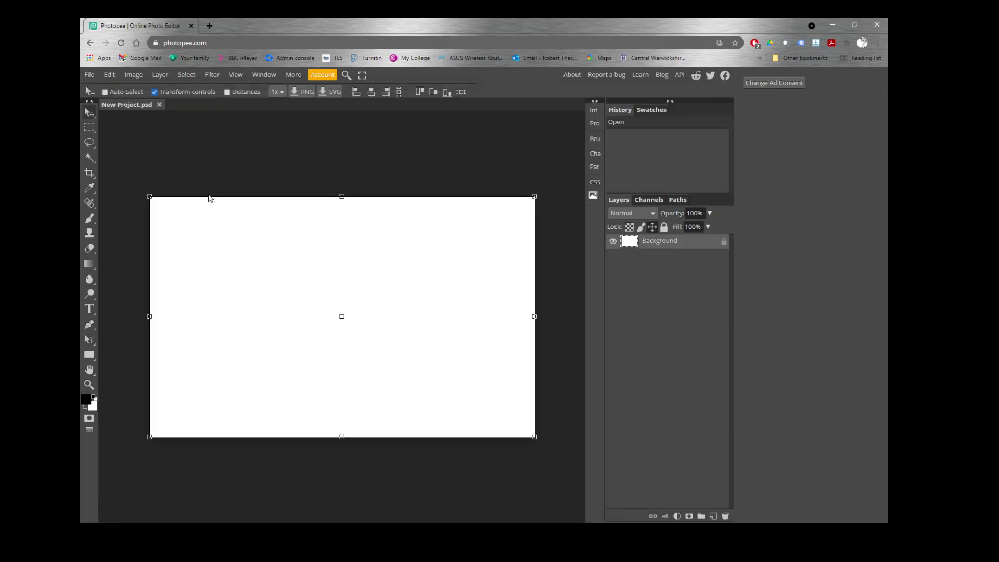
Fill the Background layer with black in Normal blend mode at 100% opacity.
left_click(110, 78)
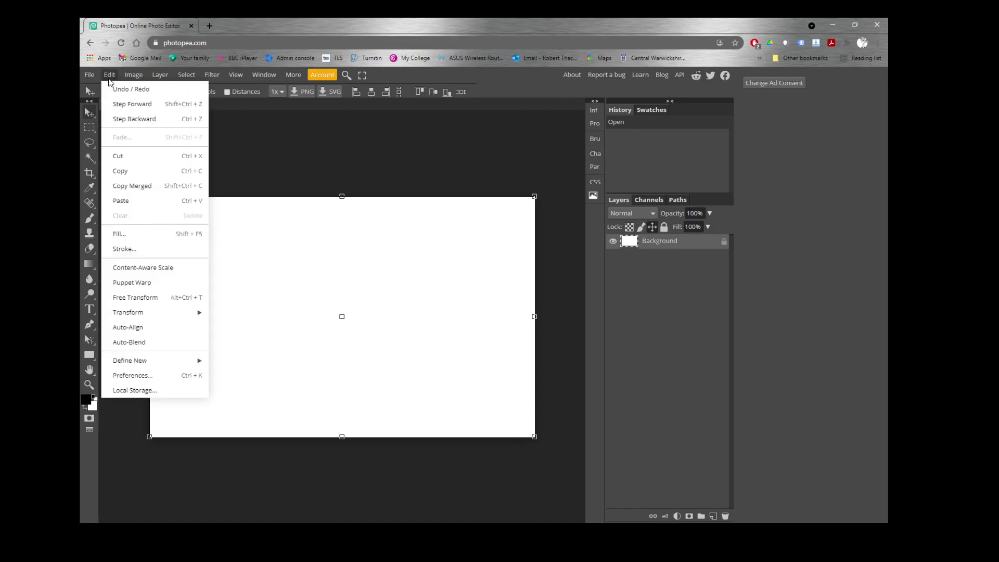
left_click(116, 234)
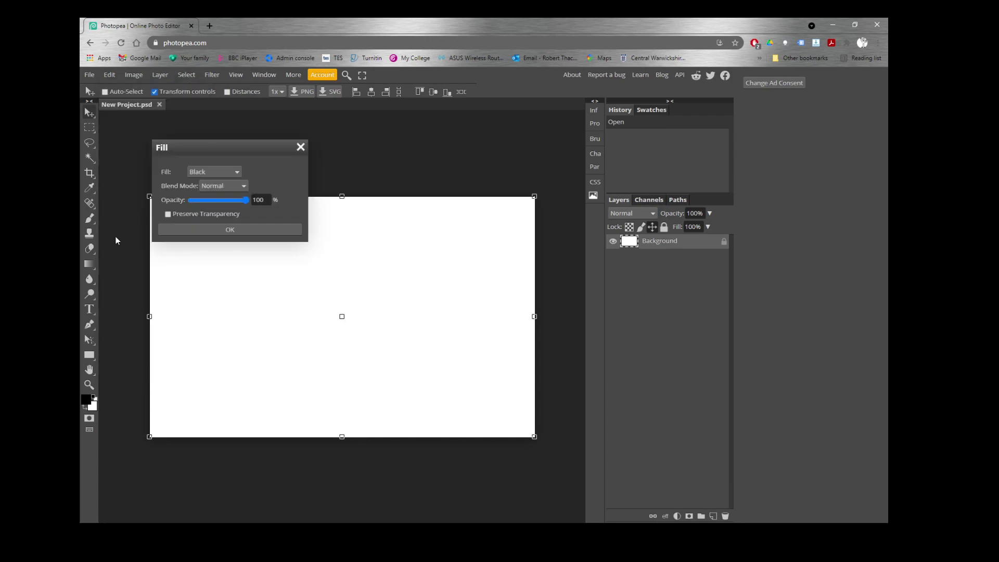
left_click(238, 172)
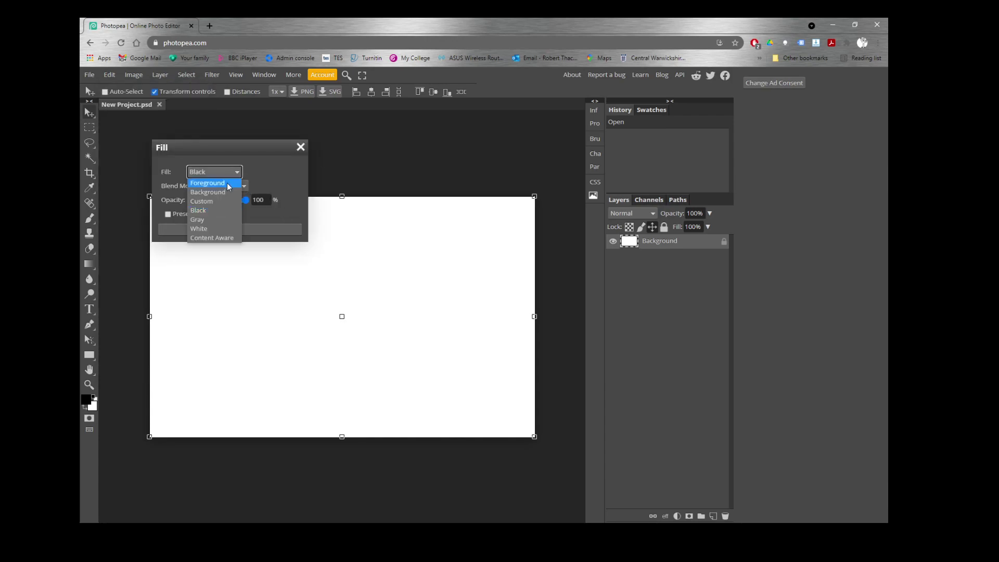
left_click(217, 210)
left_click(225, 230)
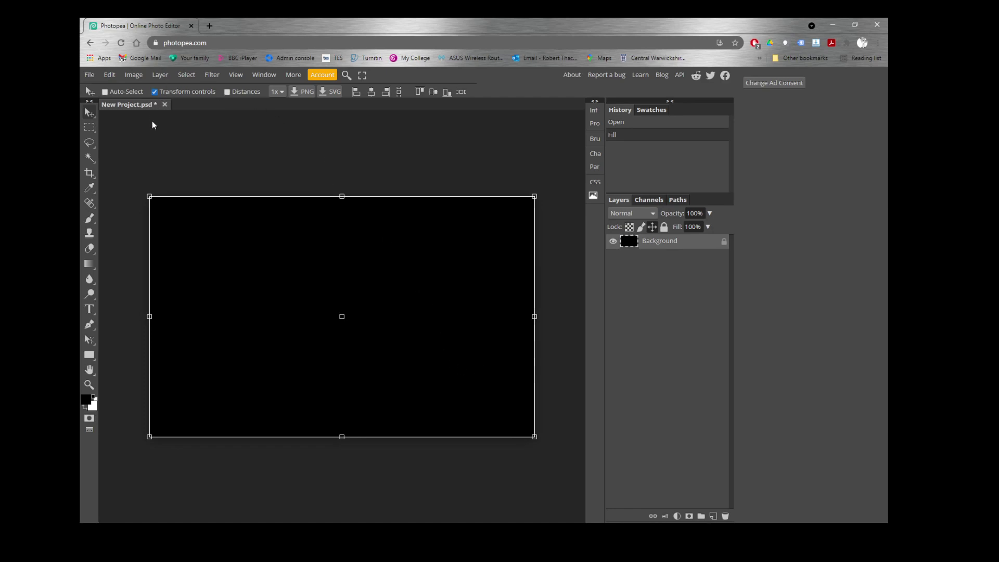
Add the white text "Fire" to the black canvas in the DayPosterBlack font at 690 px.
left_click(89, 307)
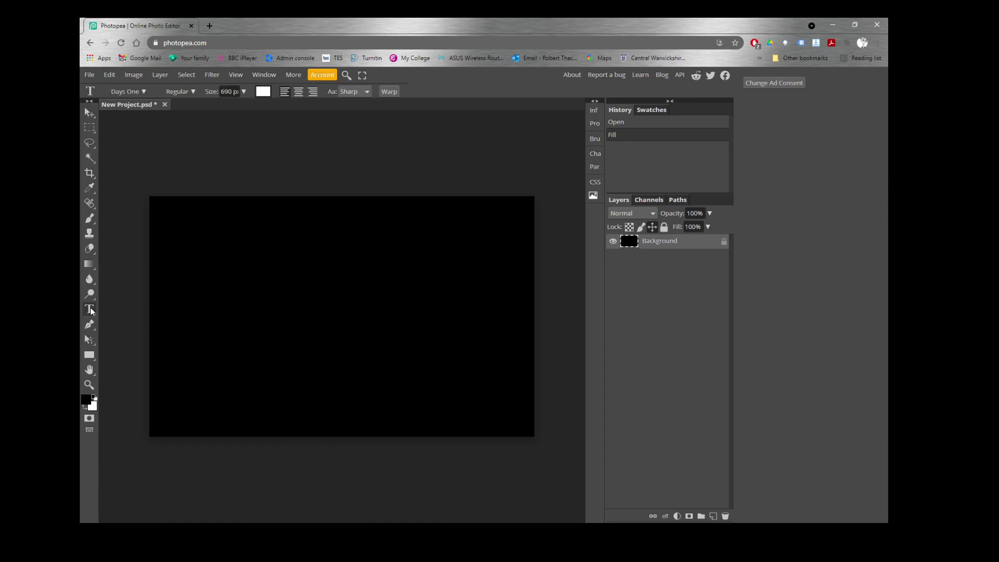
left_click(144, 91)
scroll(185, 253, "up", 1)
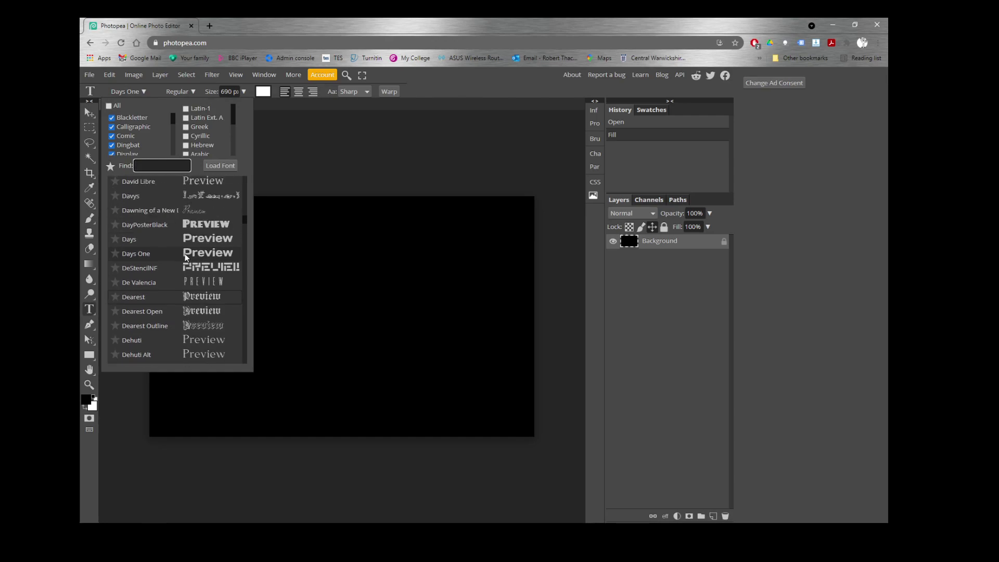
left_click(177, 225)
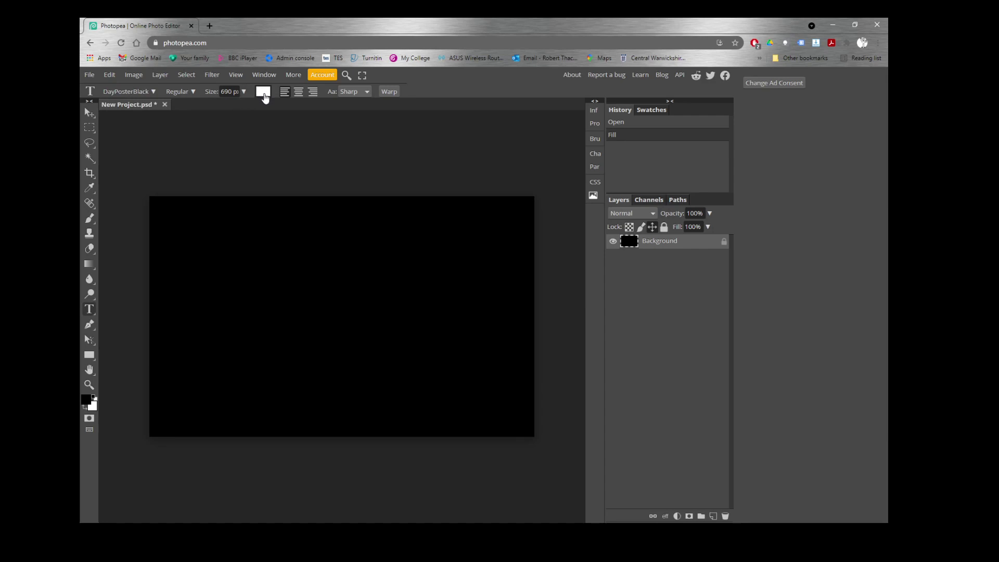
left_click(243, 92)
left_click(203, 302)
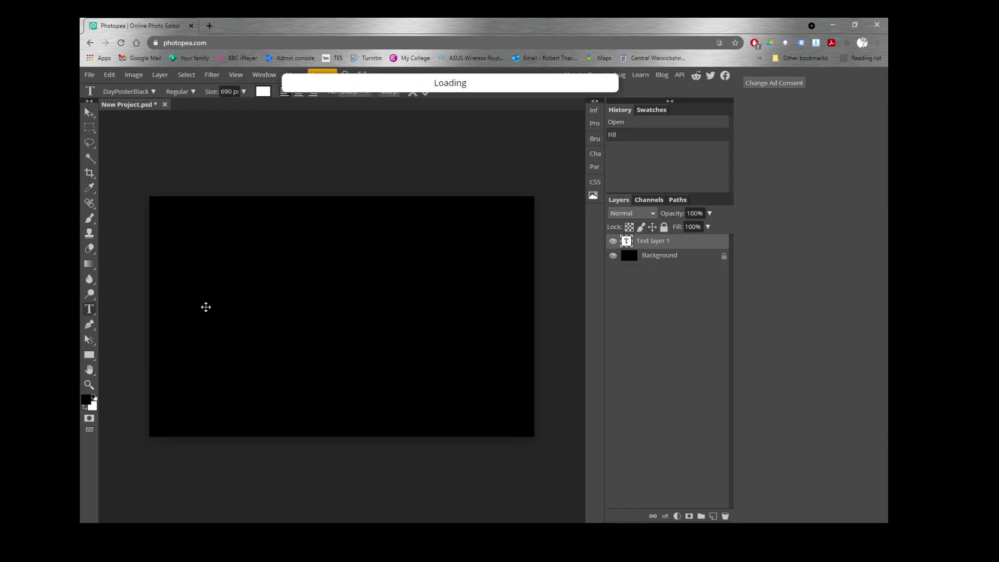
left_click_drag(203, 299, 196, 359)
type("FIRI")
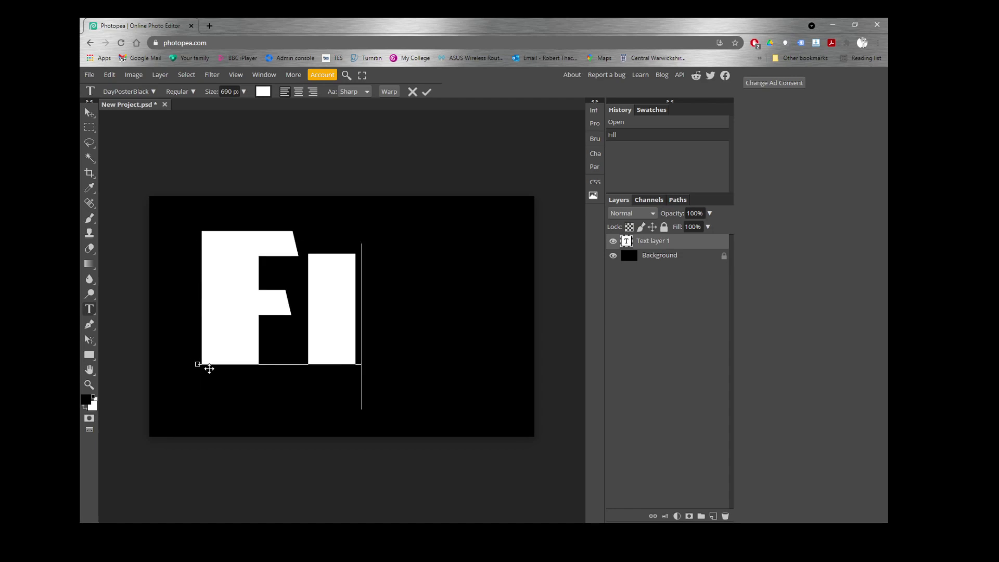
left_click(228, 250)
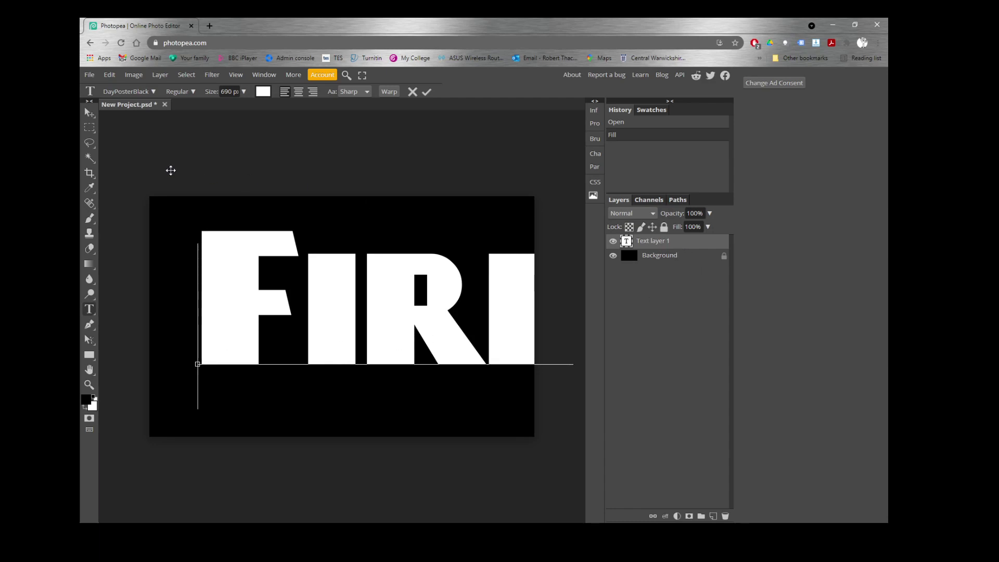
left_click(427, 92)
Scale the Fire text to about 86% width and 88% height, centring it horizontally in the lower part of the canvas.
left_click(86, 109)
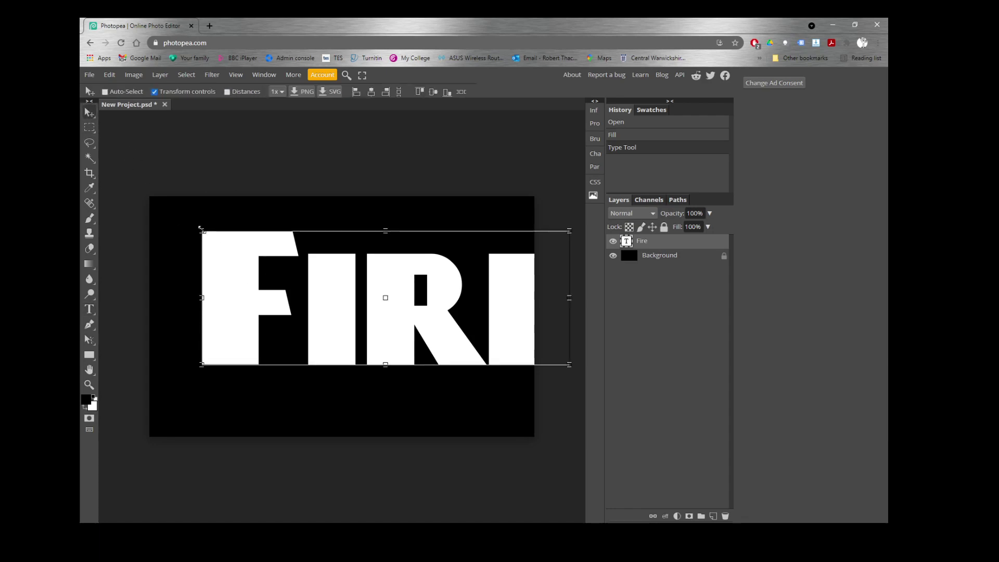
left_click_drag(201, 231, 242, 251)
left_click_drag(357, 298, 298, 349)
mouse_move(510, 295)
left_mouse_down()
mouse_move(349, 352)
mouse_move(501, 358)
mouse_move(504, 289)
left_mouse_up()
left_click_drag(370, 320, 366, 315)
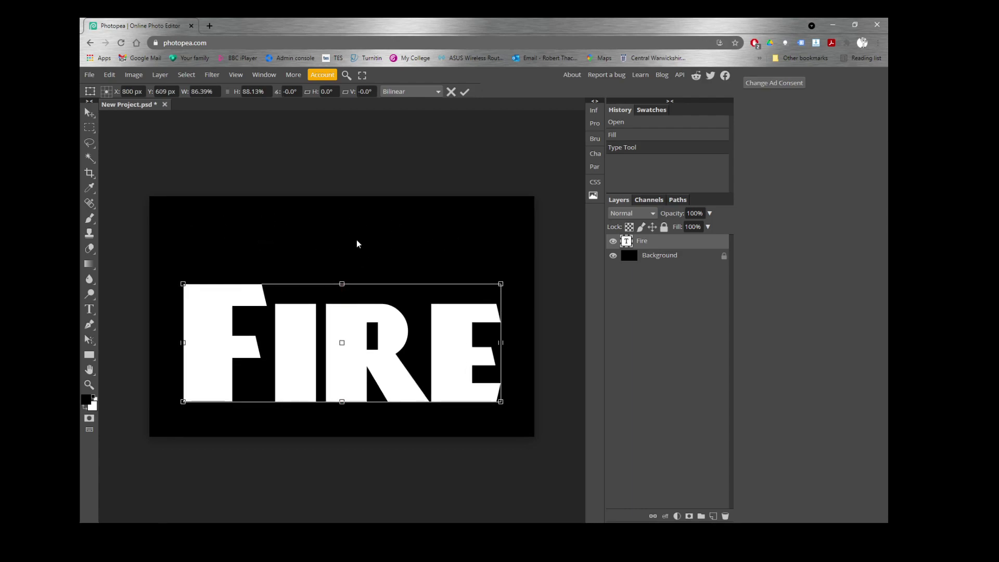
left_click(90, 115)
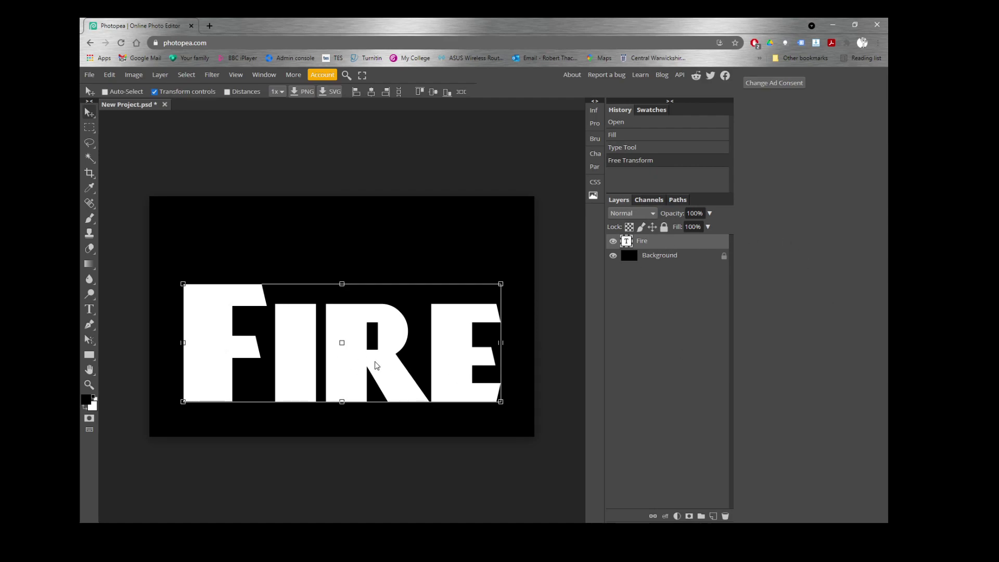
Rasterize the Fire text layer and duplicate it.
right_click(670, 245)
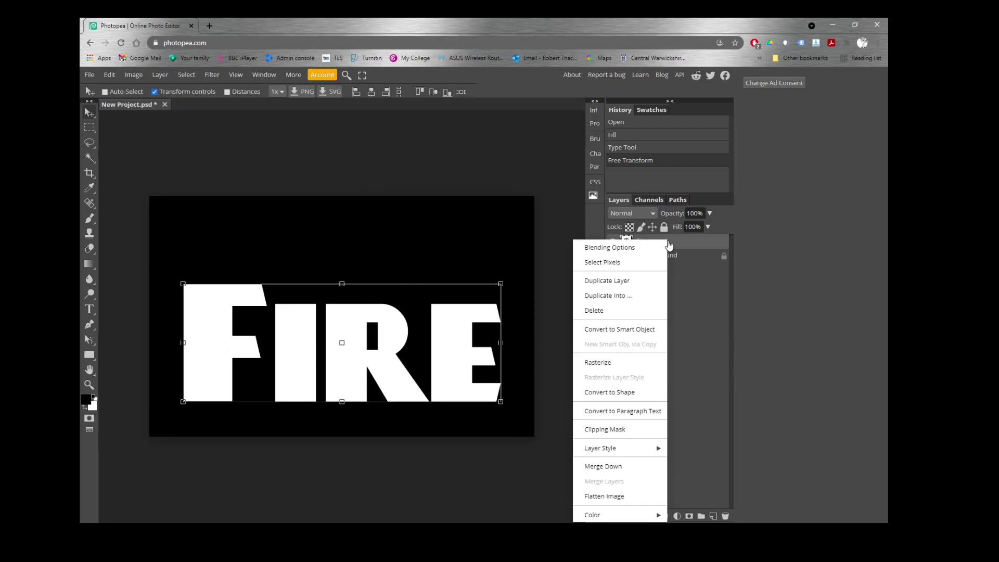
left_click(598, 368)
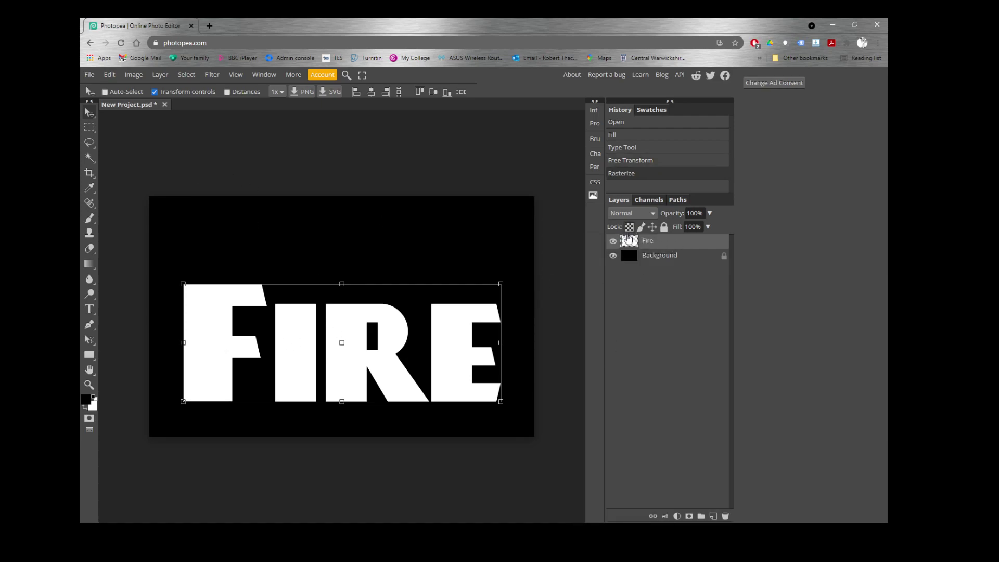
right_click(688, 247)
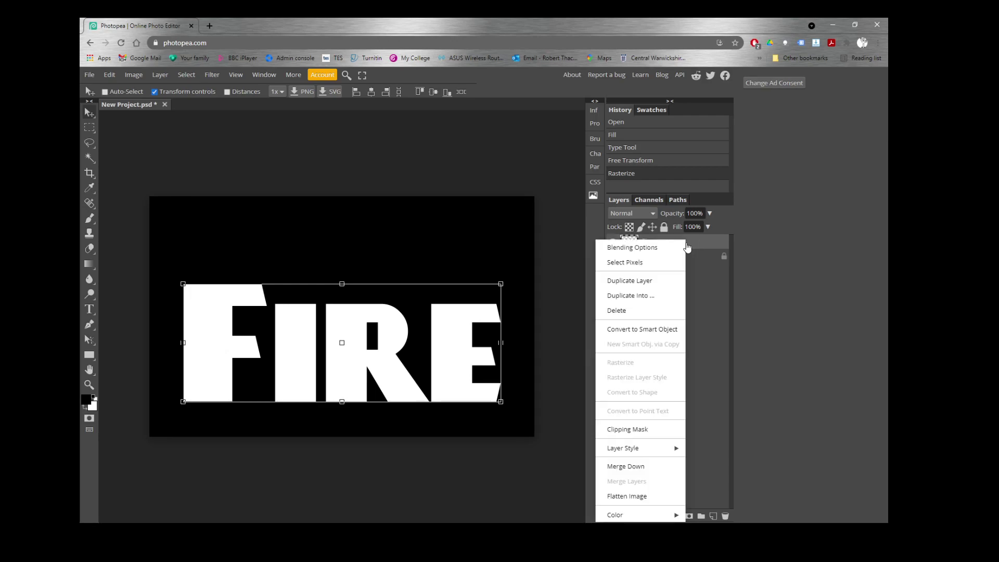
left_click(640, 281)
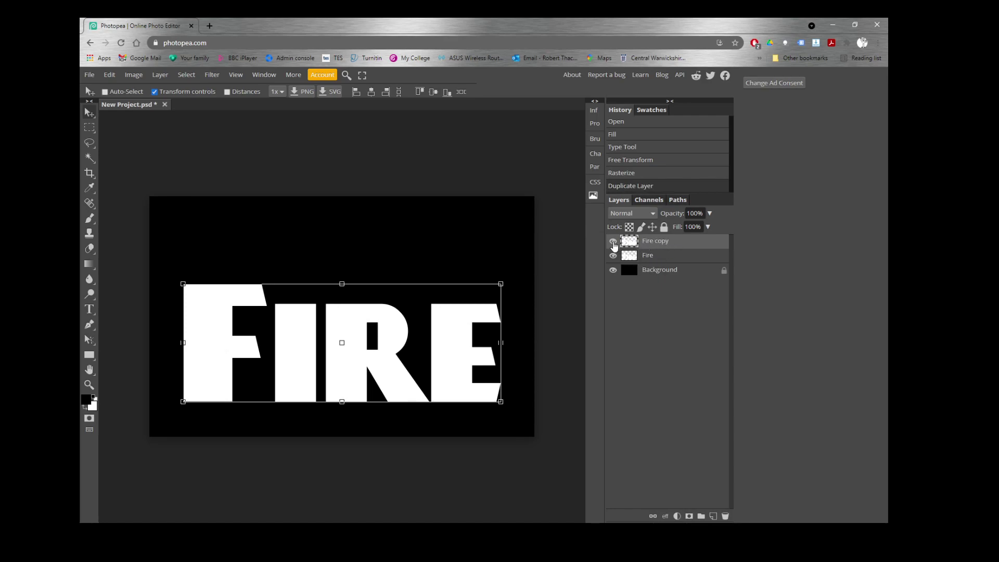
Hide the Fire copy layer and make the original Fire layer active.
left_click(614, 242)
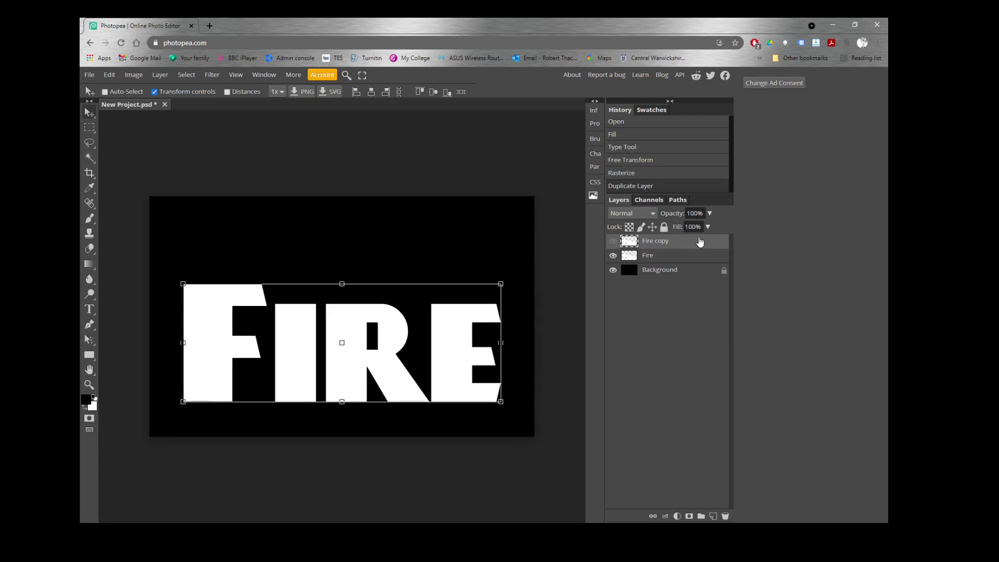
left_click(667, 257)
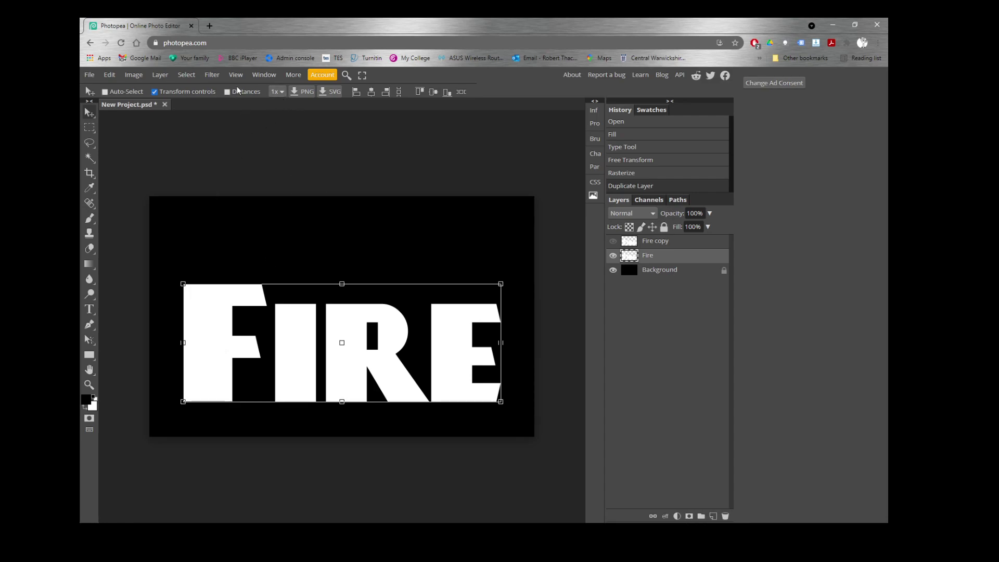
left_click(134, 75)
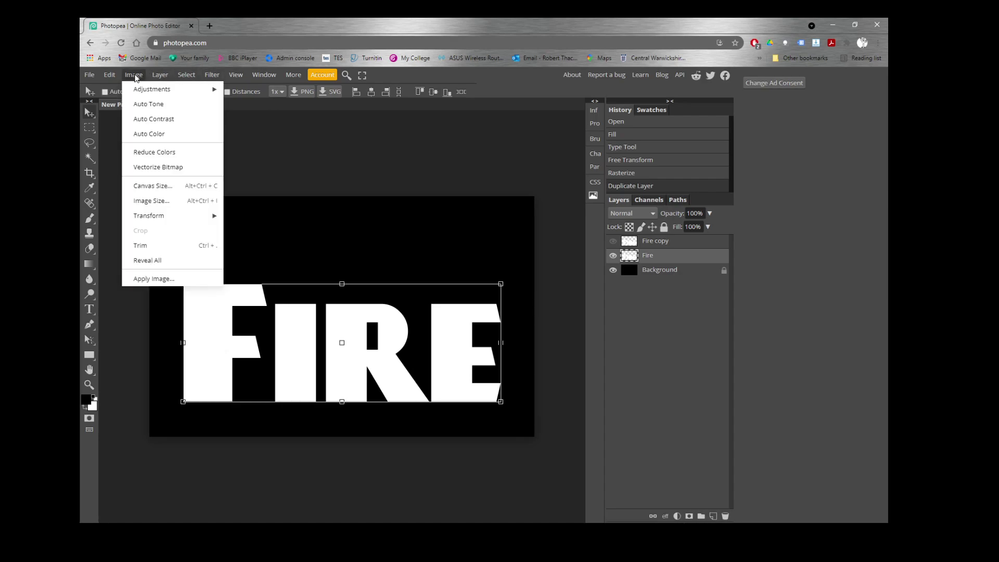
left_click(148, 201)
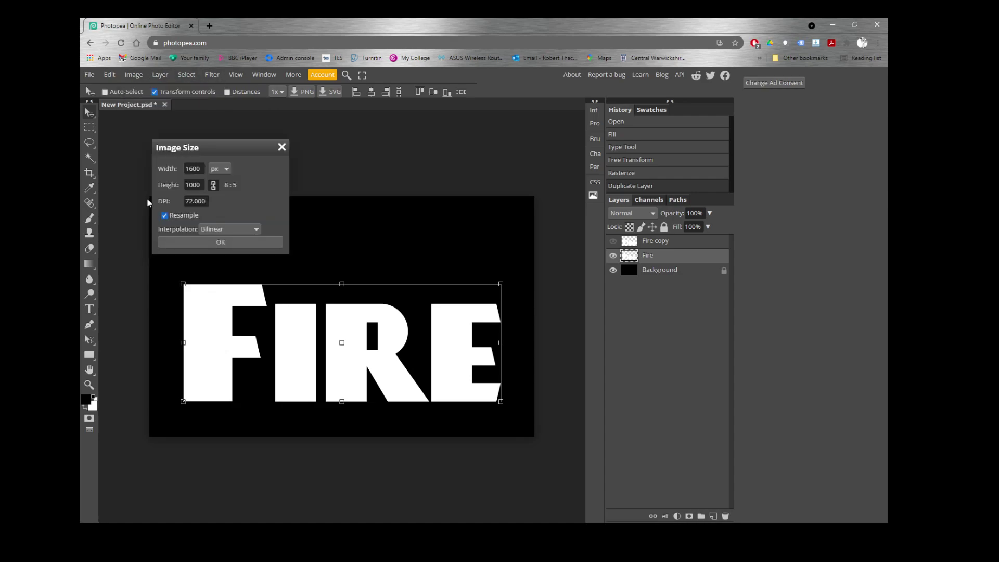
left_click(286, 147)
Rotate the whole image 90° clockwise.
left_click(134, 75)
mouse_move(177, 218)
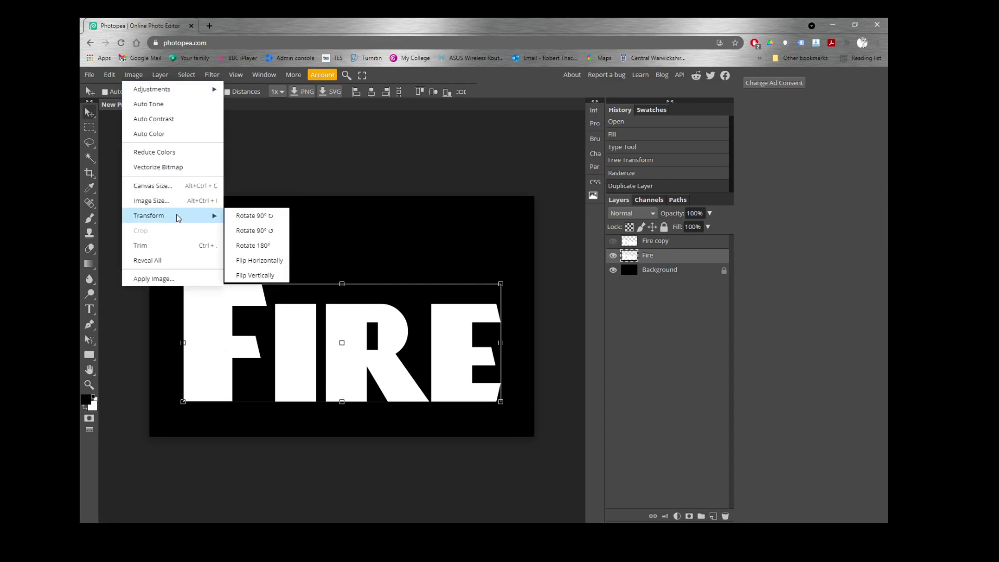
left_click(269, 222)
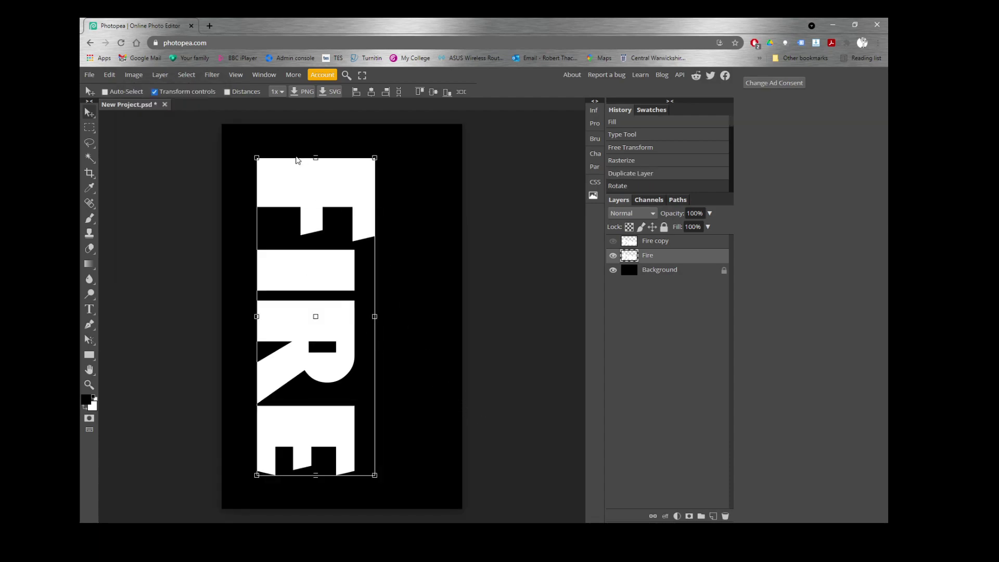
Apply the Wind filter to the Fire layer with the Blast technique and direction From the Left.
left_click(213, 75)
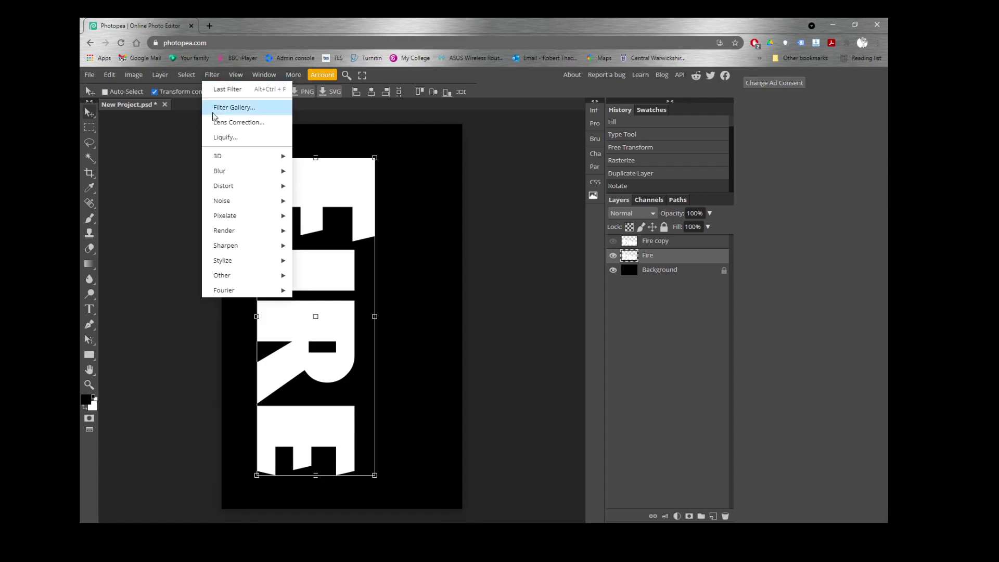
mouse_move(222, 265)
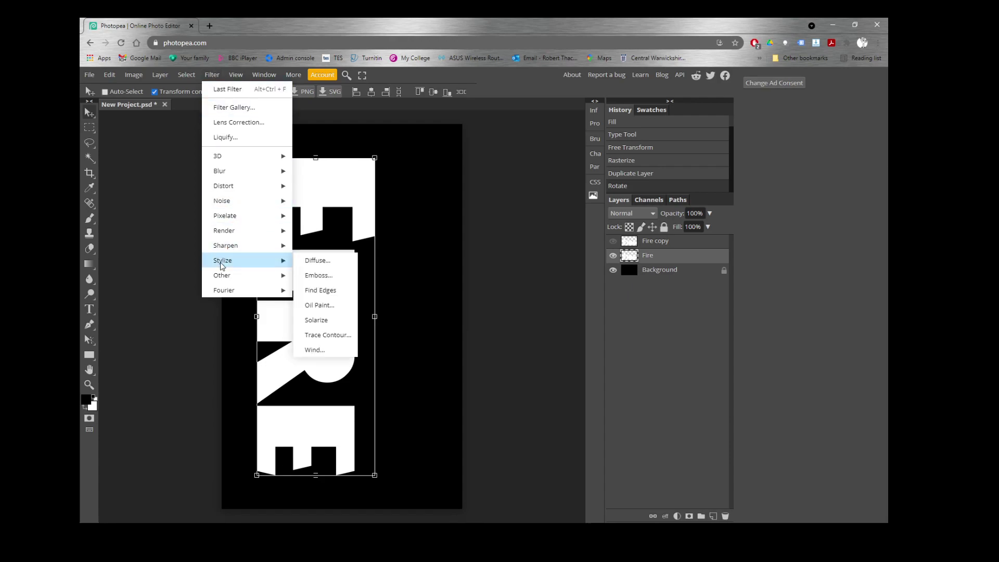
left_click(314, 351)
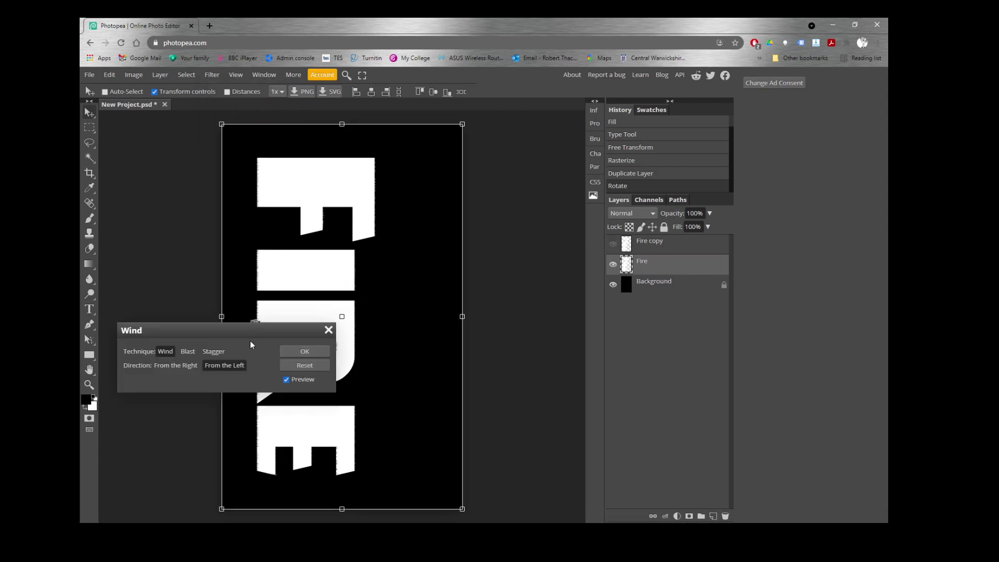
left_click_drag(254, 331, 306, 355)
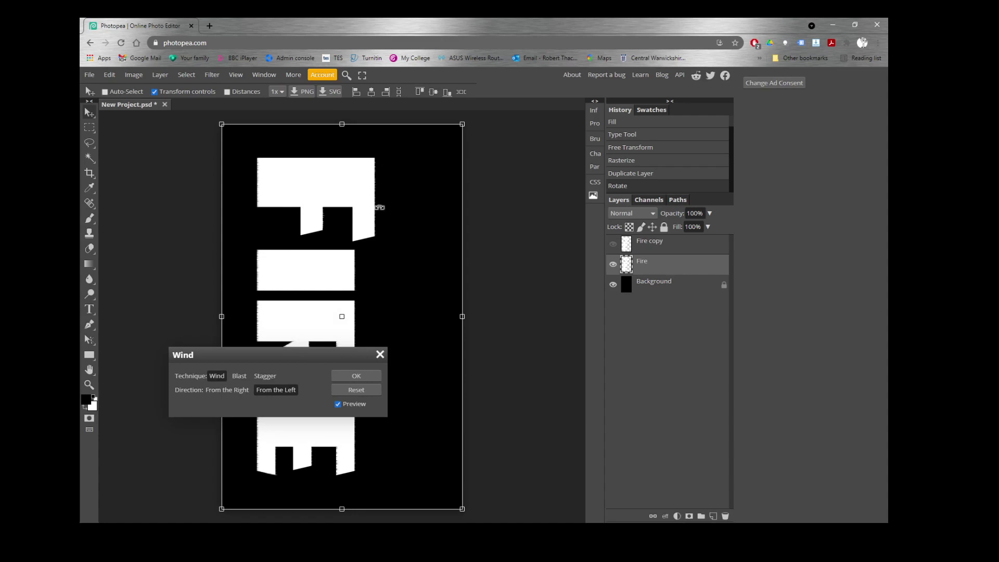
left_click(239, 376)
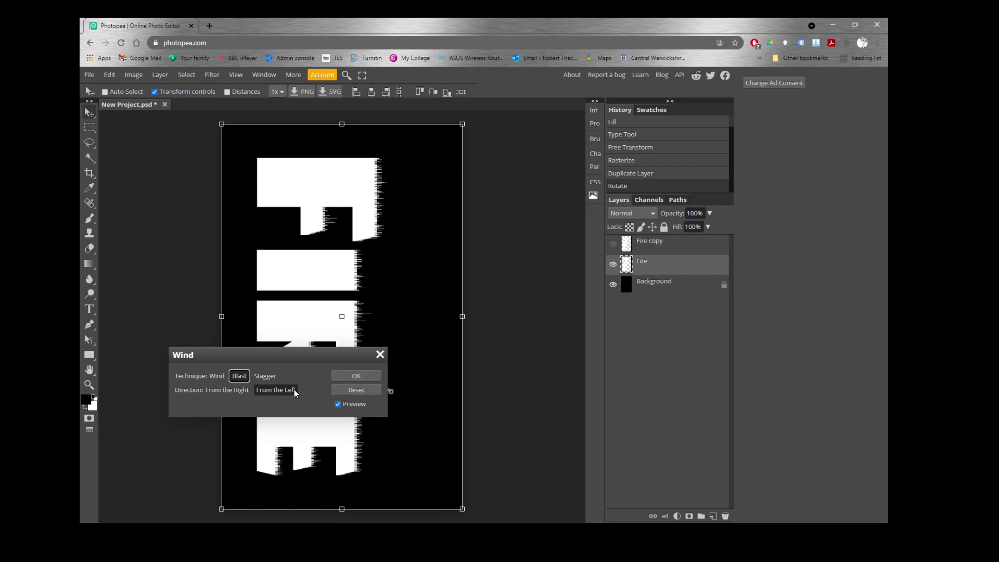
left_click(358, 377)
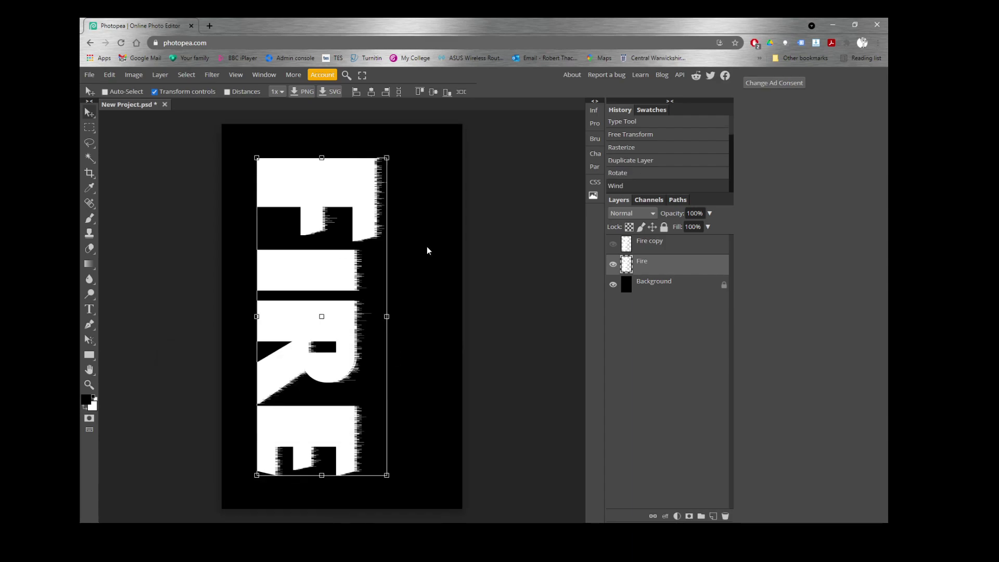
Apply the Wind filter to the Fire layer a second time with the Blast technique and direction From the Left.
left_click(212, 74)
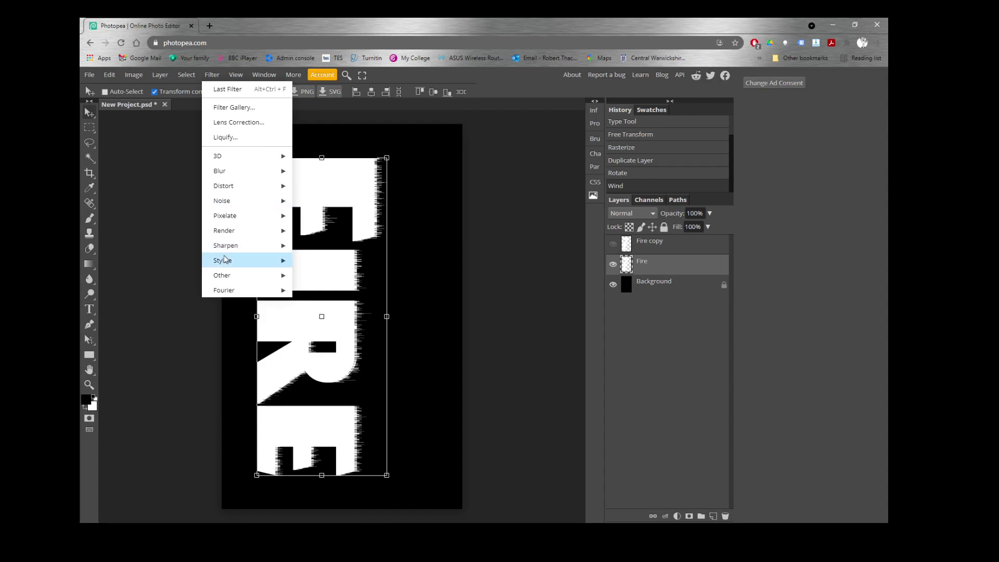
mouse_move(266, 261)
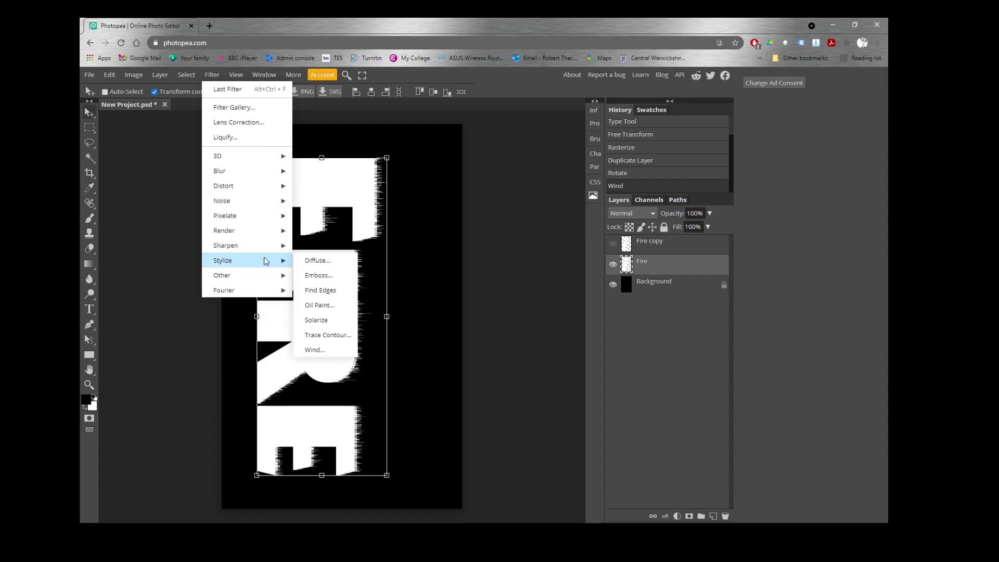
left_click(316, 350)
left_click(240, 377)
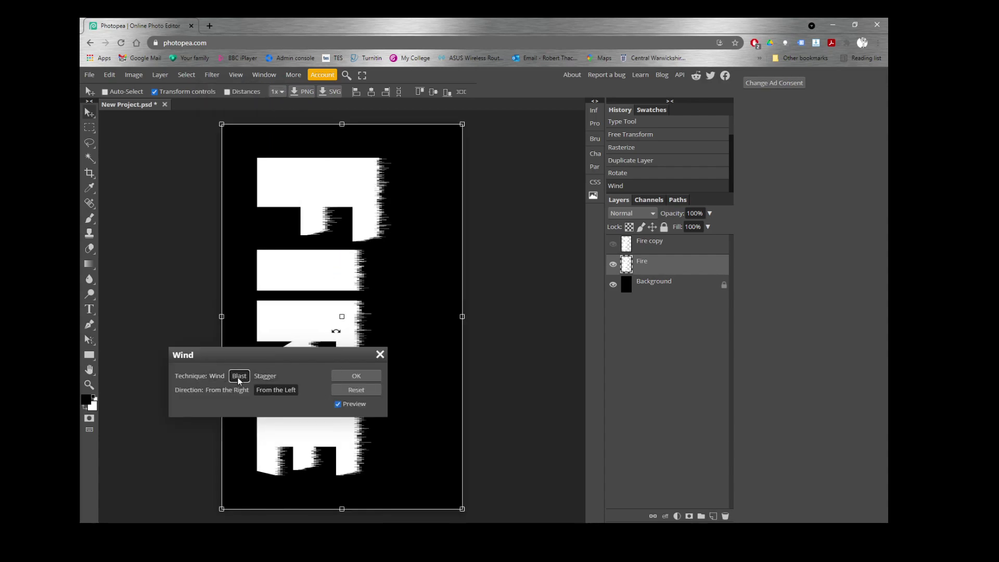
key("Return")
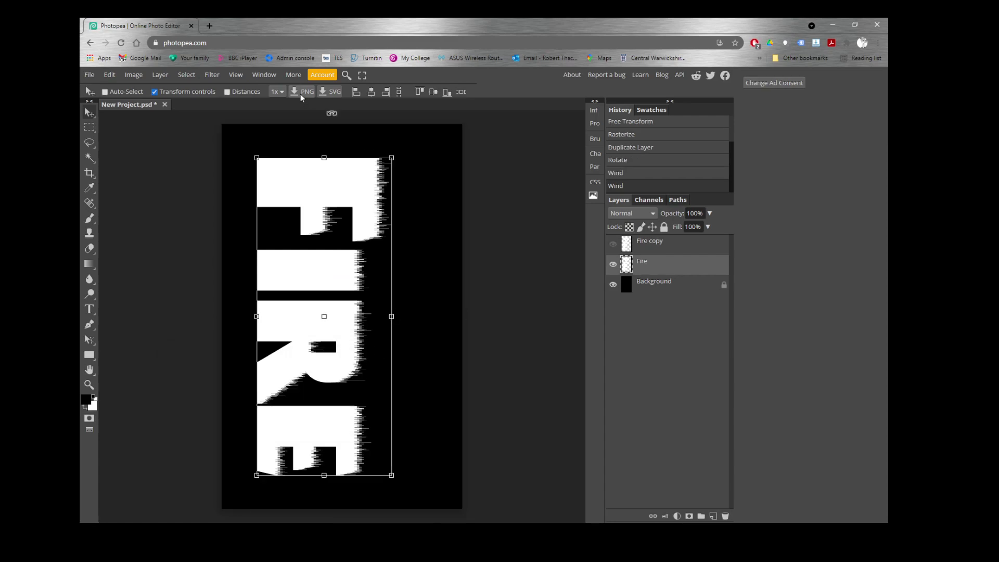
Apply a third Wind filter to the Fire layer, keeping the Blast technique and direction From the Left.
left_click(212, 75)
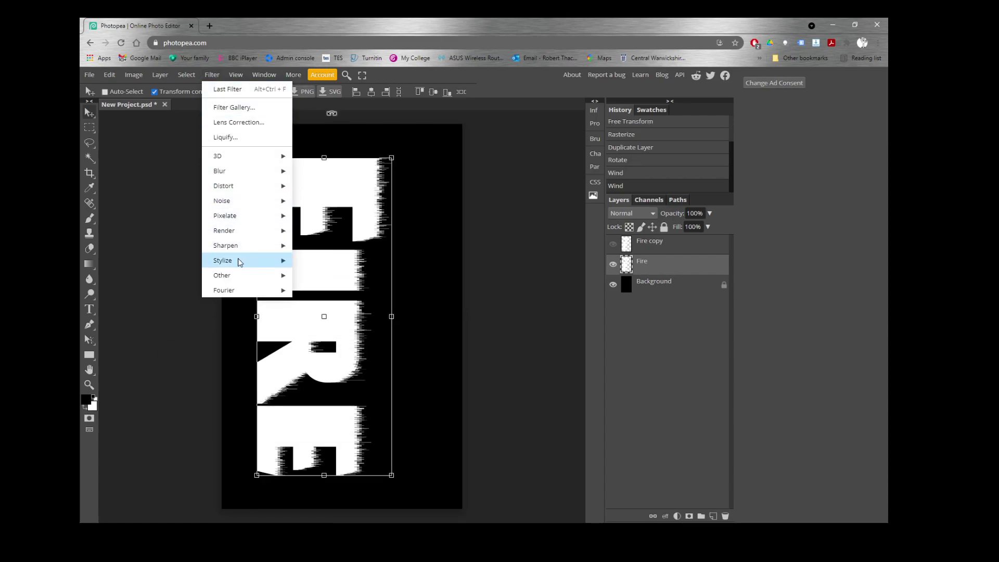
mouse_move(241, 260)
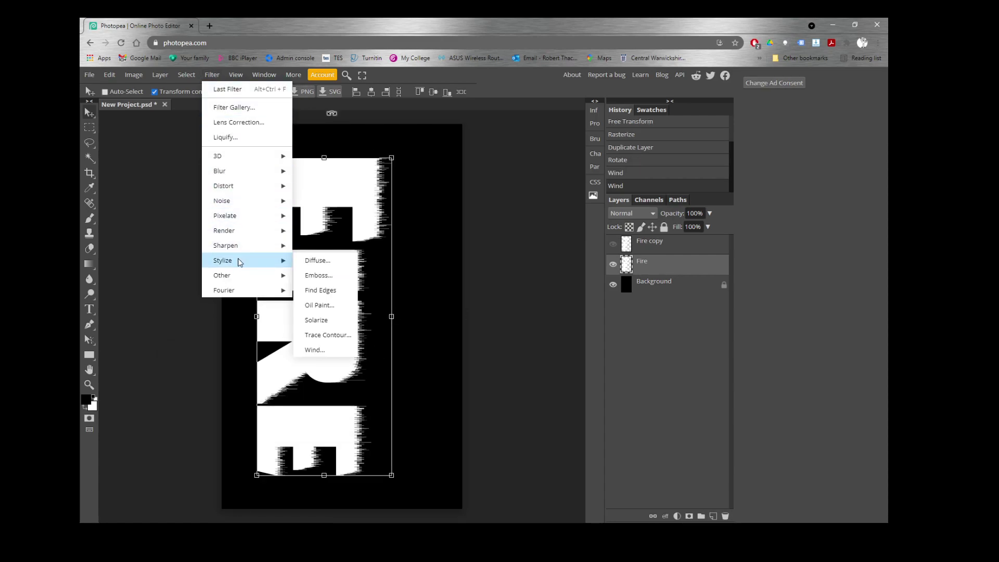
left_click(331, 350)
left_click(239, 376)
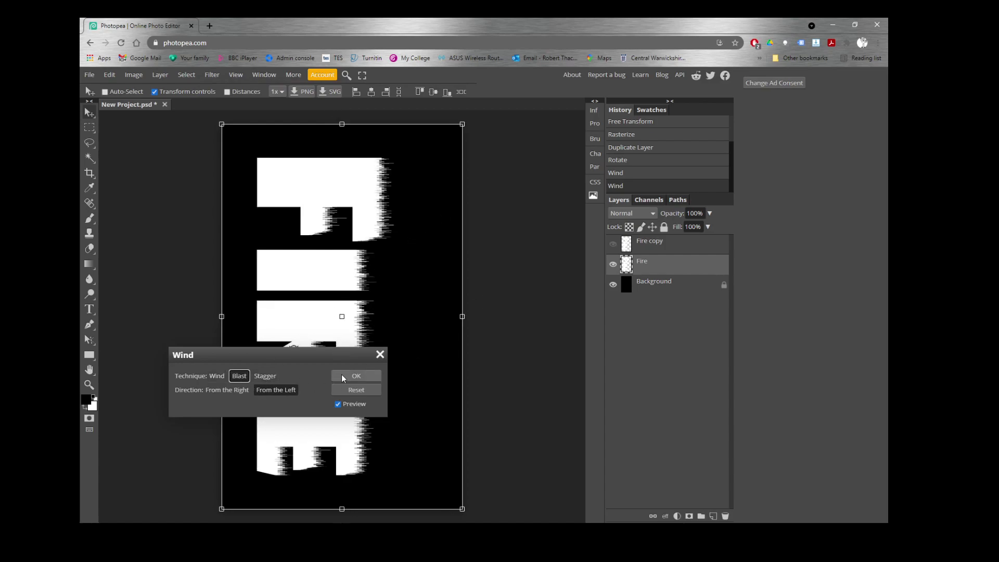
left_click(268, 377)
left_click(239, 376)
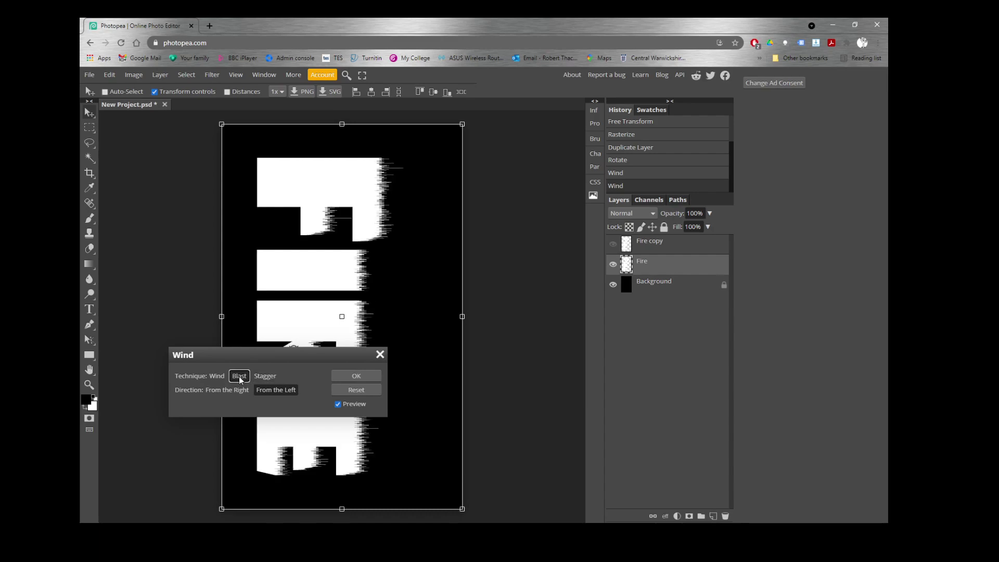
left_click(355, 376)
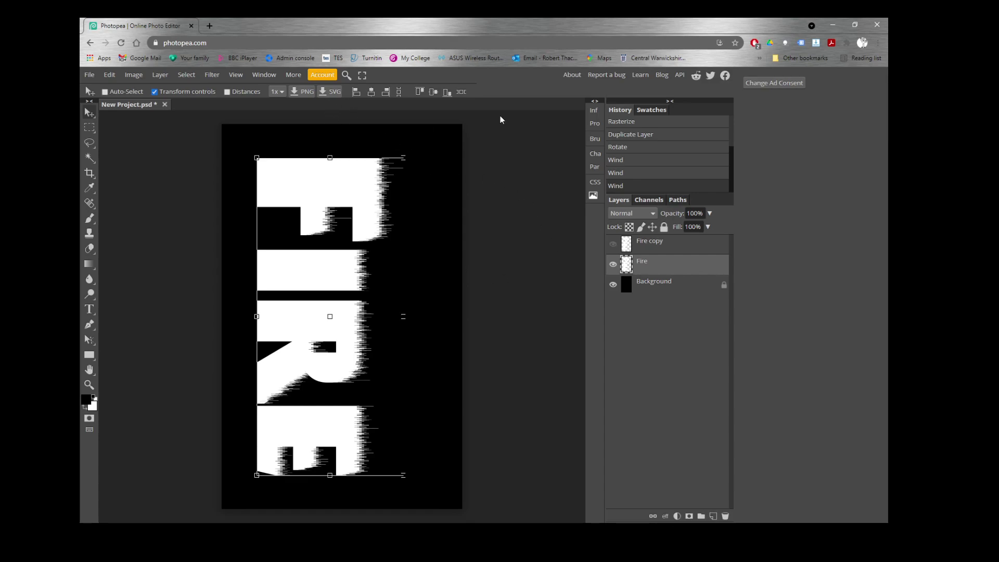
Rotate the whole image 90° counterclockwise so the text reads horizontally.
left_click(133, 75)
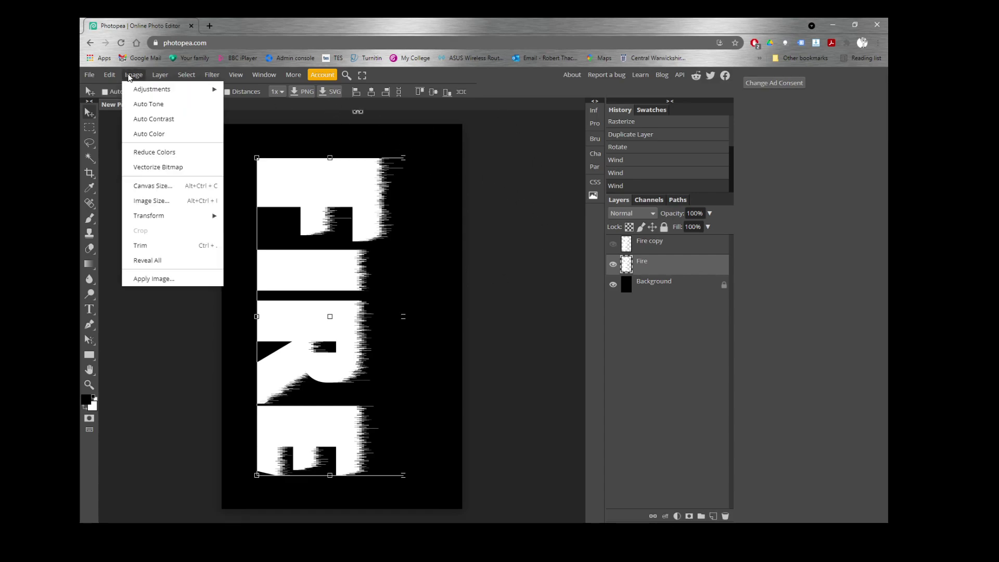
left_click(110, 76)
mouse_move(127, 78)
mouse_move(130, 216)
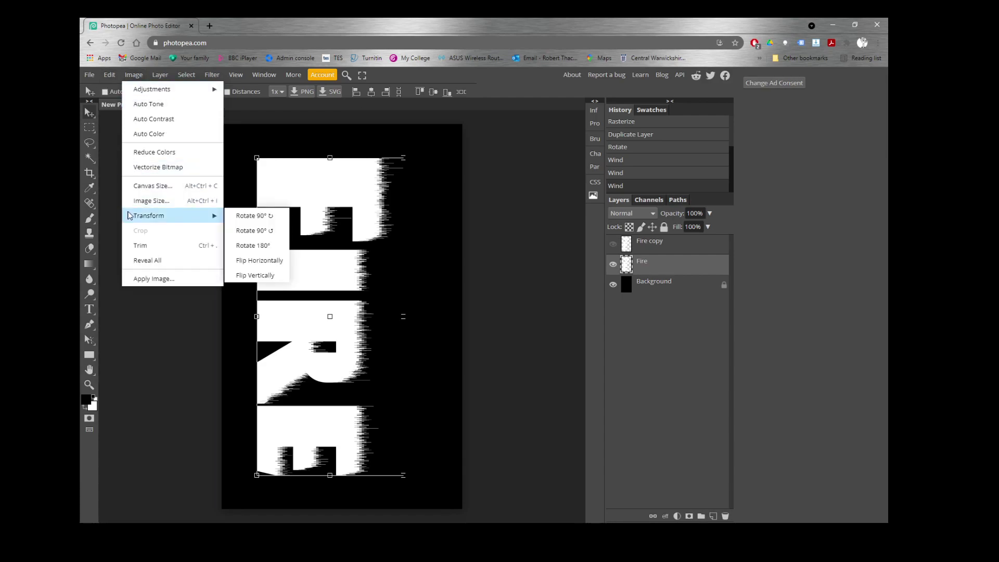
left_click(262, 235)
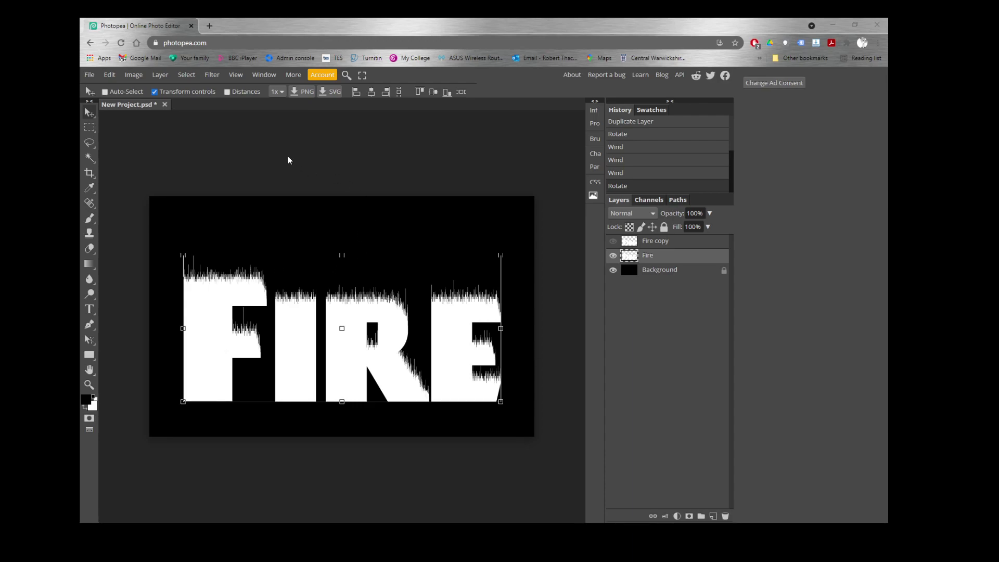
Apply a Gaussian Blur with a radius of 1.8 px to the Fire layer.
left_click(212, 76)
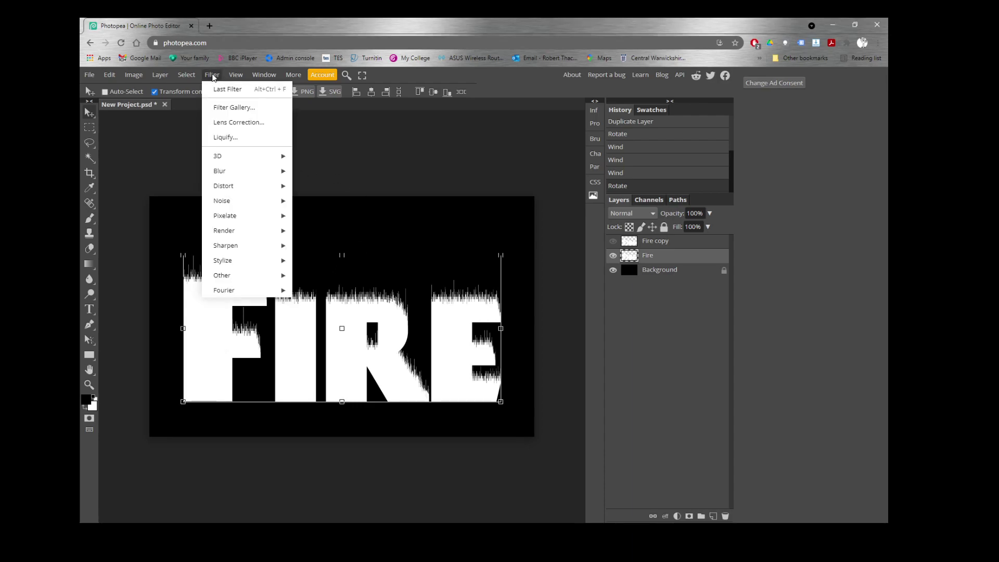
mouse_move(219, 172)
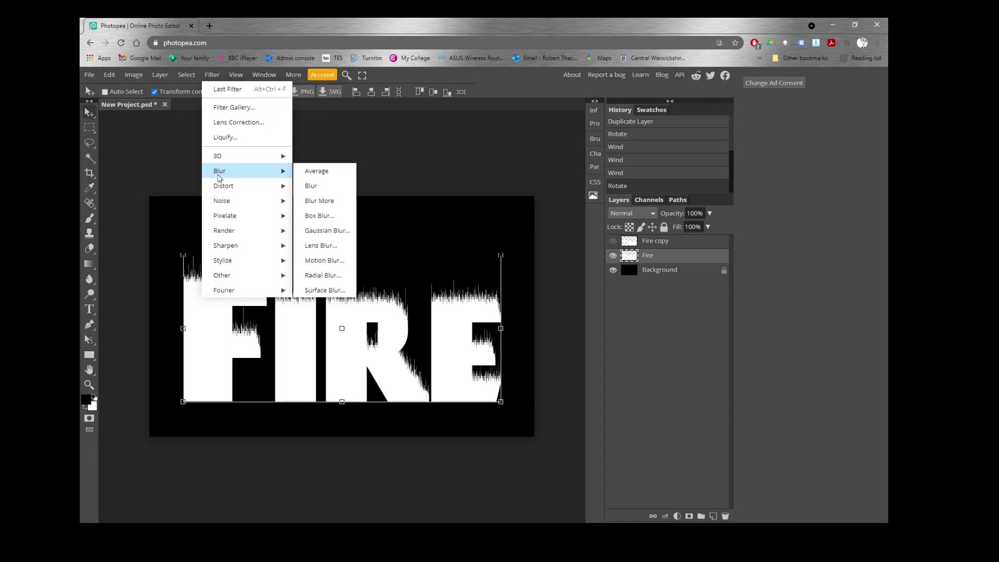
left_click(335, 233)
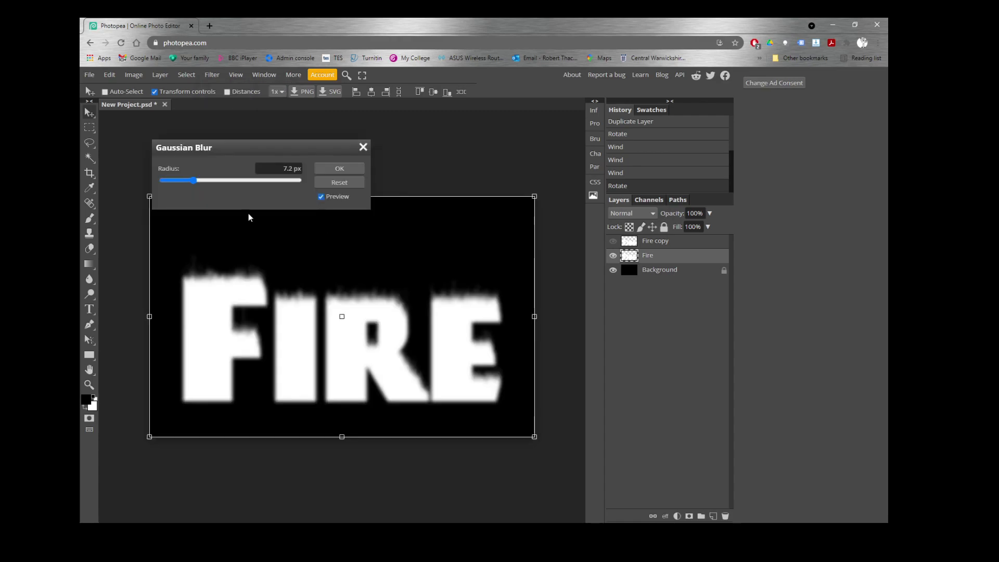
left_click_drag(193, 181, 181, 181)
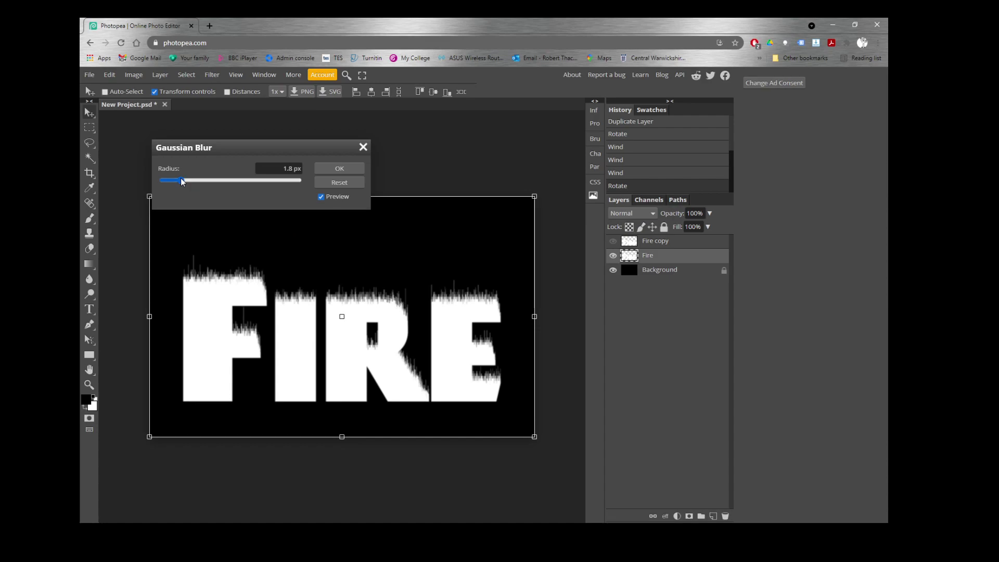
left_click(328, 168)
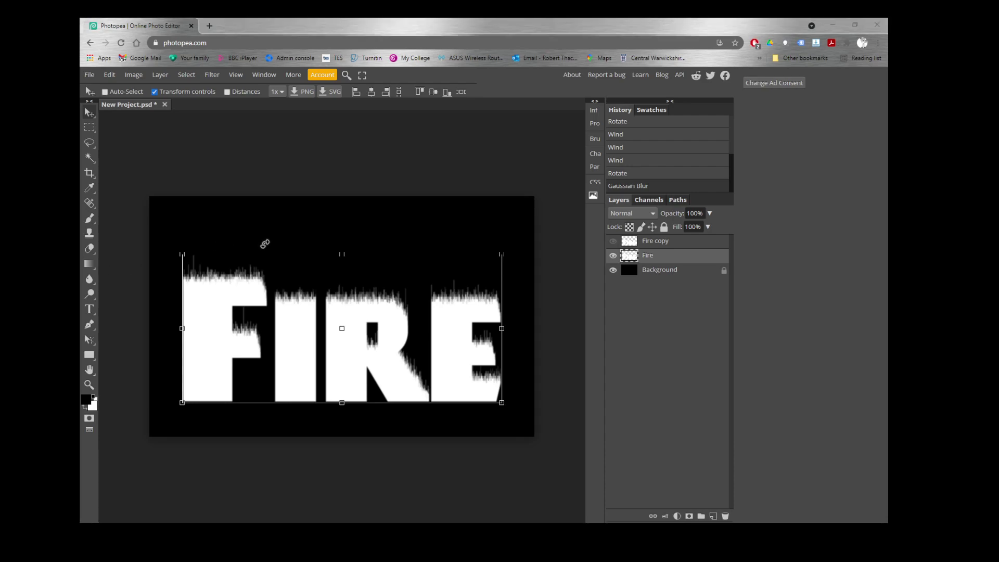
Duplicate the Background layer.
left_click(669, 274)
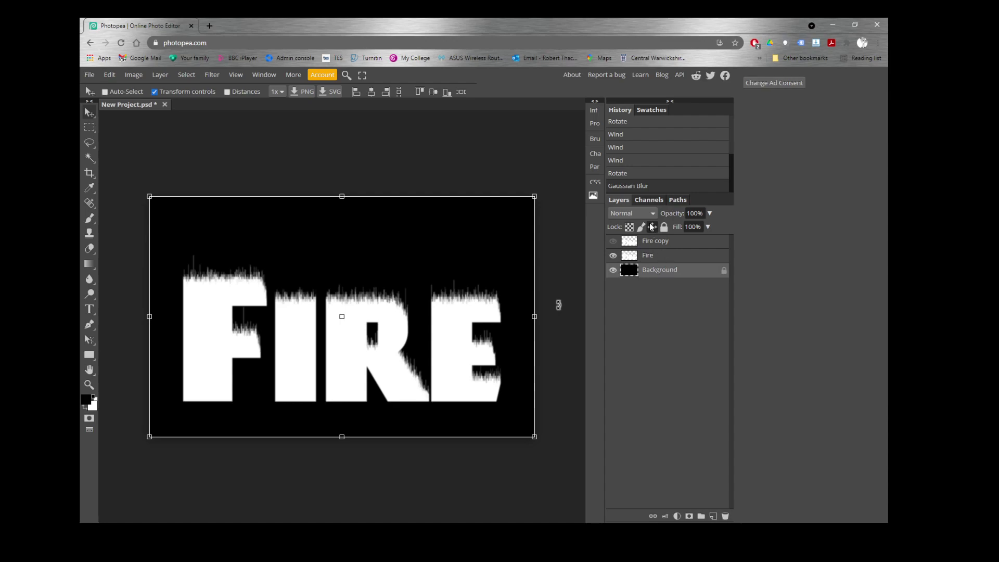
right_click(675, 275)
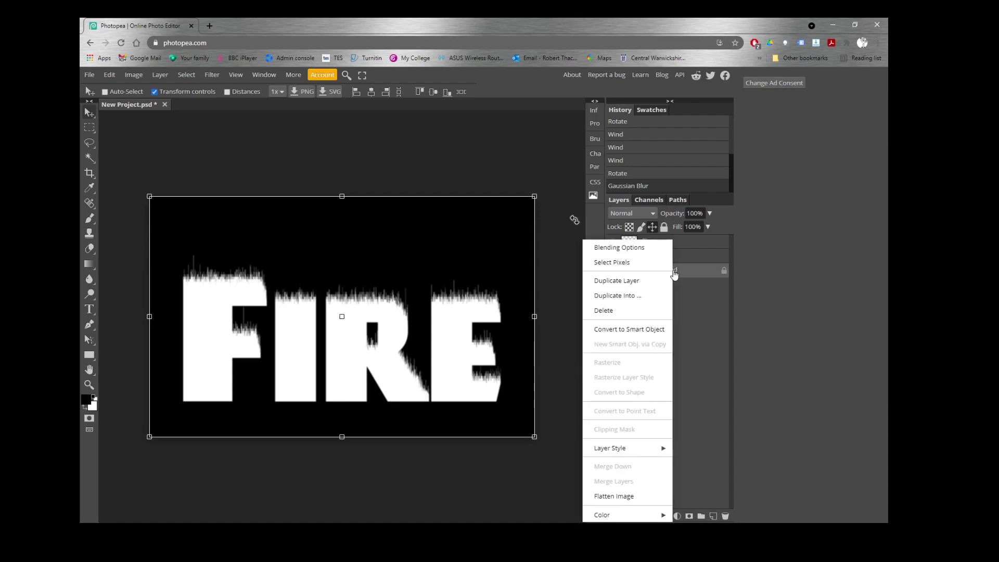
left_click(644, 283)
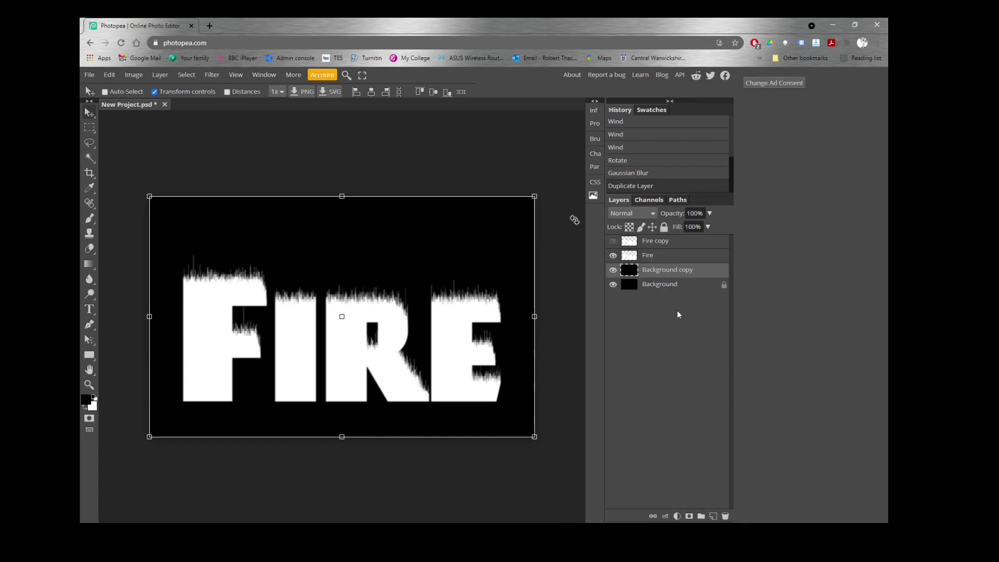
Merge the Fire layer down into the Background copy layer.
left_click(673, 257)
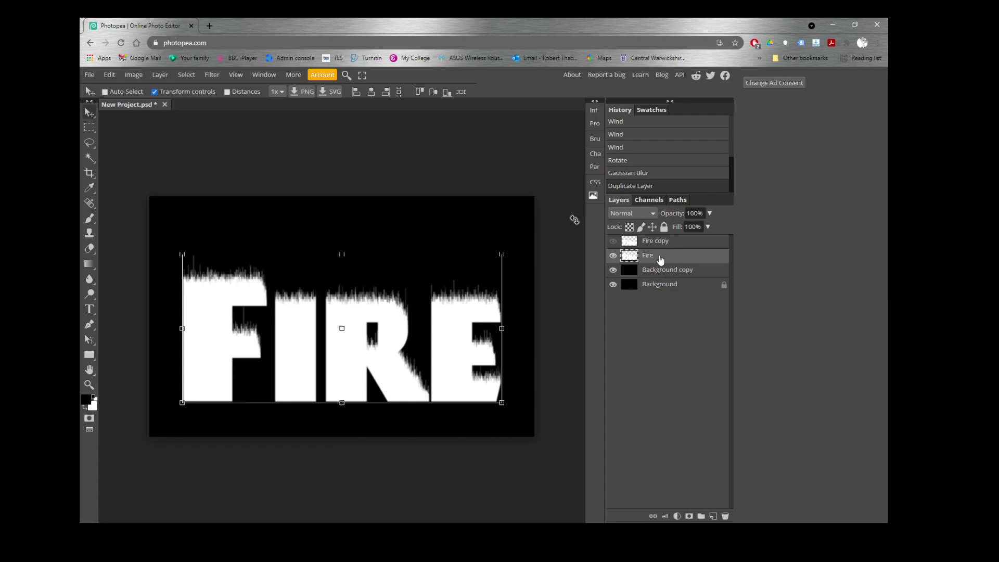
right_click(665, 259)
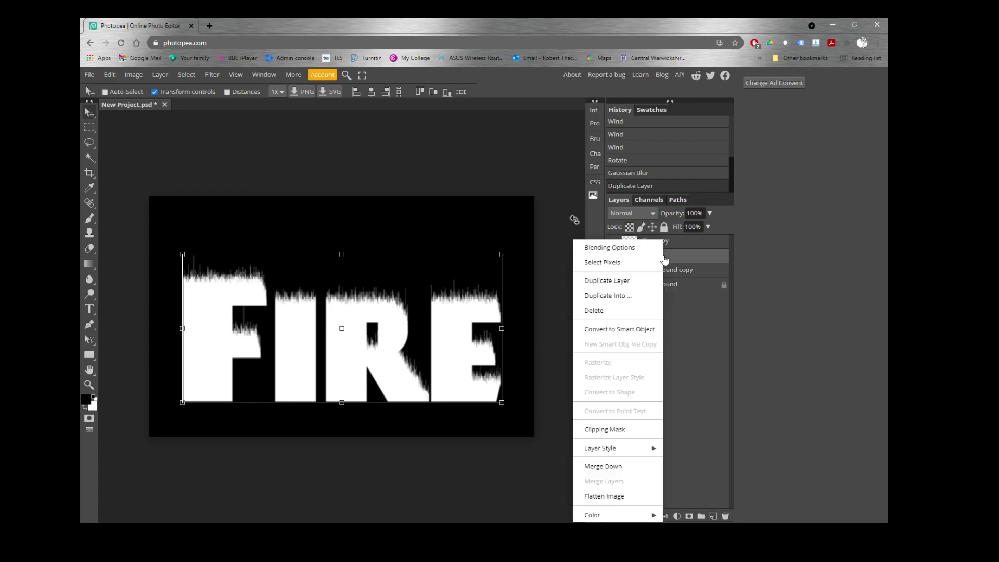
left_click(612, 467)
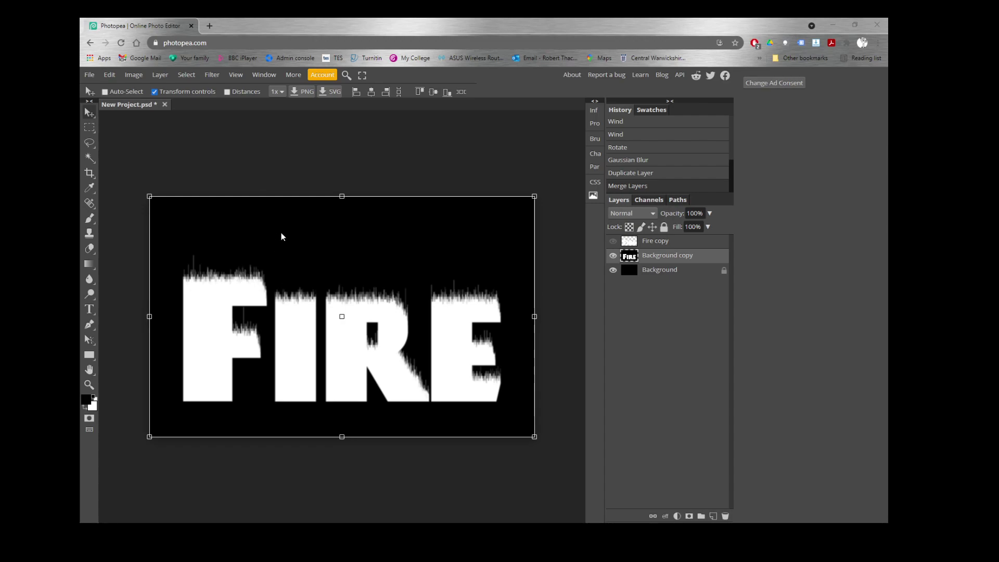
Open the Liquify filter on the merged Background copy layer with a brush size of 100.
left_click(213, 76)
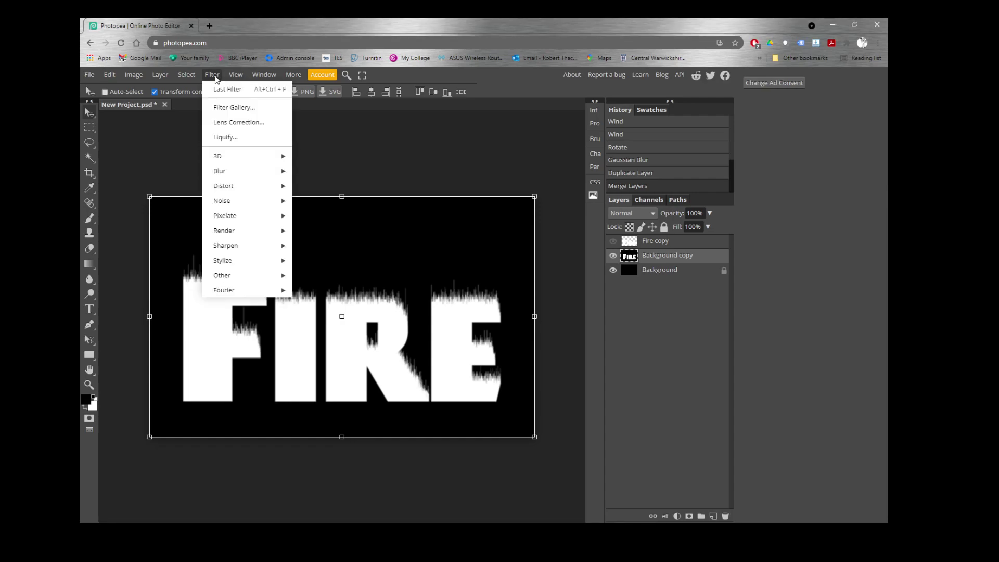
left_click(236, 141)
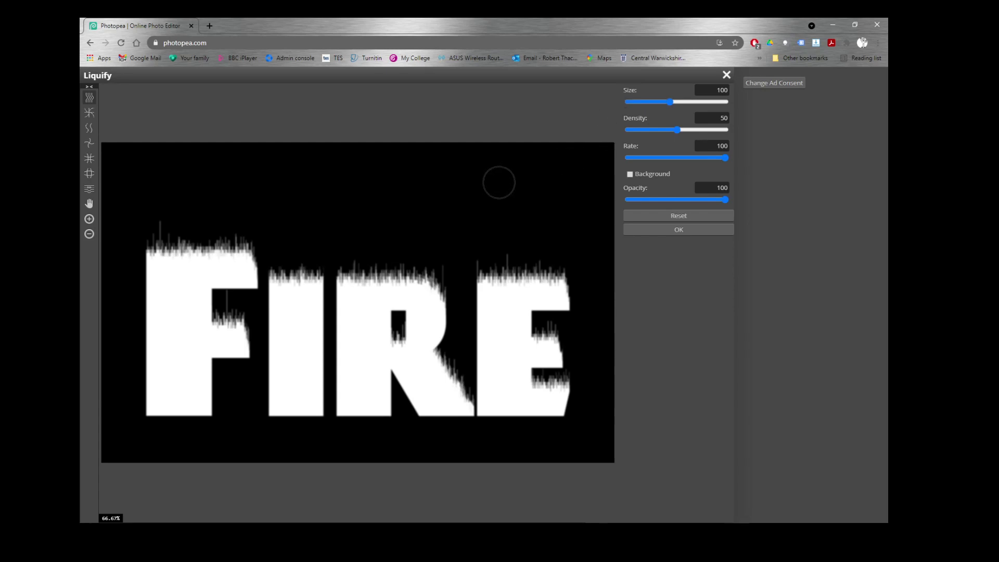
key("bracketleft")
key("bracketleft")
key("bracketleft")
key("bracketleft")
key("bracketleft")
key("bracketleft")
key("bracketleft")
key("bracketleft")
key("bracketright")
key("bracketright")
key("bracketright")
key("bracketright")
key("bracketright")
key("bracketright")
key("bracketright")
key("bracketright")
key("bracketright")
key("bracketright")
key("bracketright")
key("bracketright")
key("bracketright")
key("bracketright")
key("bracketright")
key("bracketright")
key("bracketright")
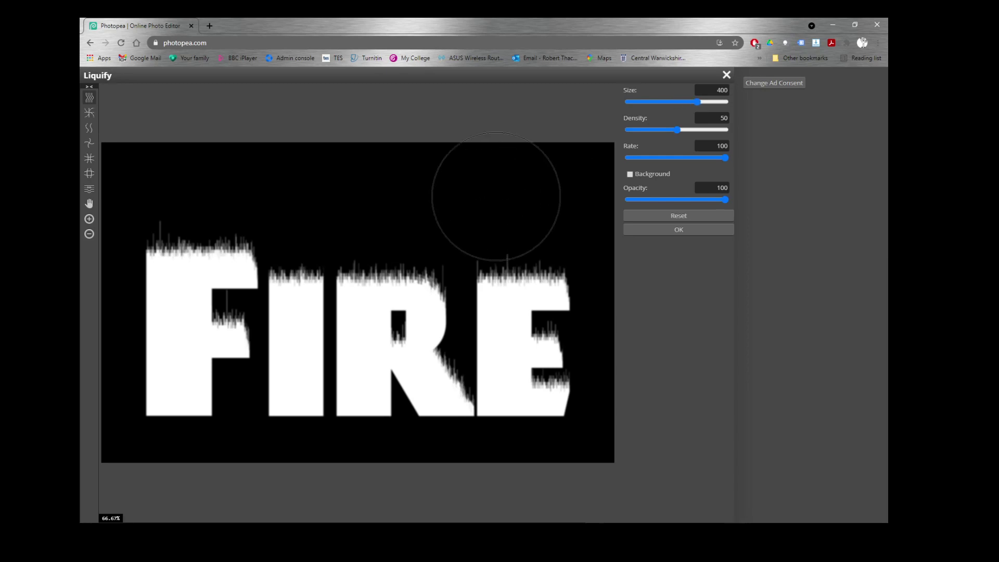
key("bracketleft")
key("bracketleft")
key("bracketleft")
key("bracketleft")
key("bracketleft")
key("bracketleft")
key("bracketleft")
key("bracketleft")
key("bracketleft")
key("bracketleft")
key("bracketleft")
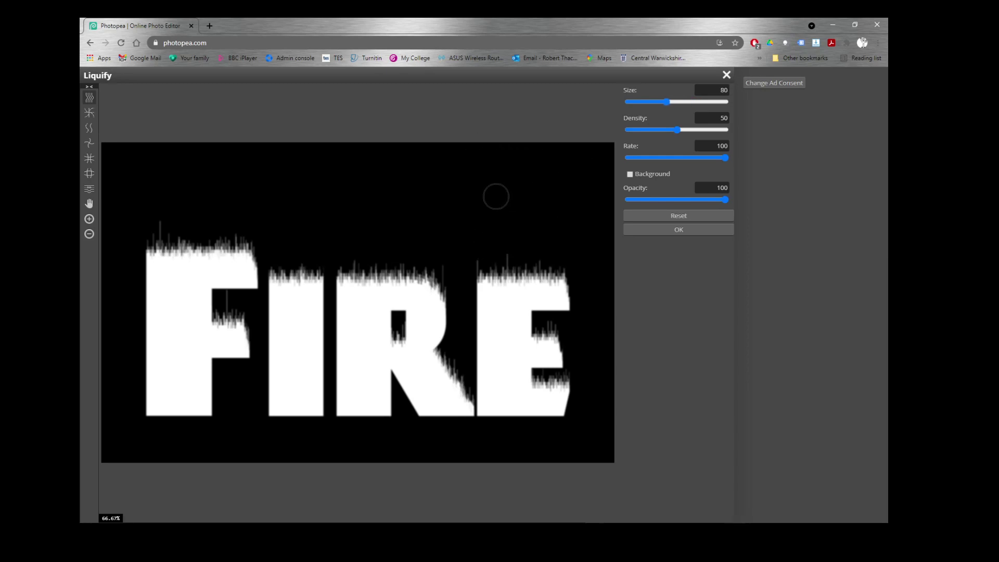
key("bracketright")
key("bracketright")
Push the top edges of all four letters and the F's middle arm upward into flame wisps with the size 100 Liquify brush.
mouse_move(491, 281)
left_mouse_down()
mouse_move(509, 243)
mouse_move(547, 266)
mouse_move(549, 244)
mouse_move(556, 256)
mouse_move(541, 271)
mouse_move(526, 244)
left_mouse_up()
left_click_drag(416, 279, 426, 228)
left_click_drag(368, 273, 368, 223)
left_click_drag(170, 253, 212, 196)
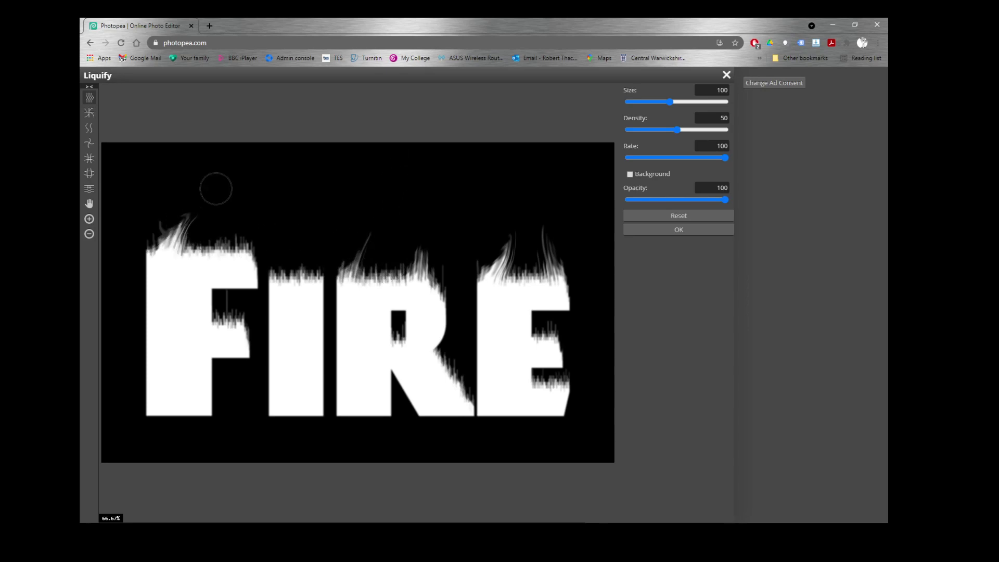
left_click_drag(234, 252, 263, 212)
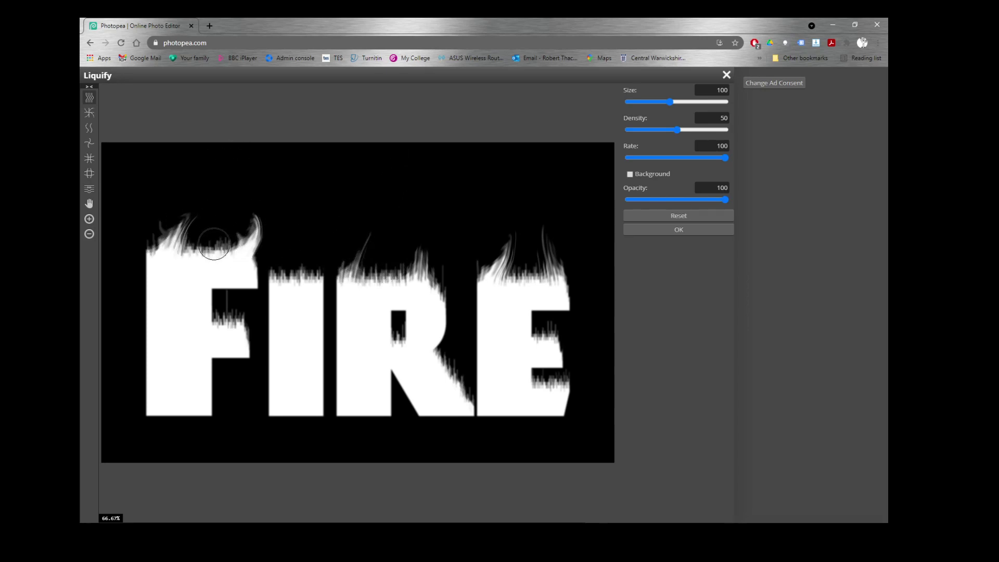
left_click_drag(296, 274, 311, 214)
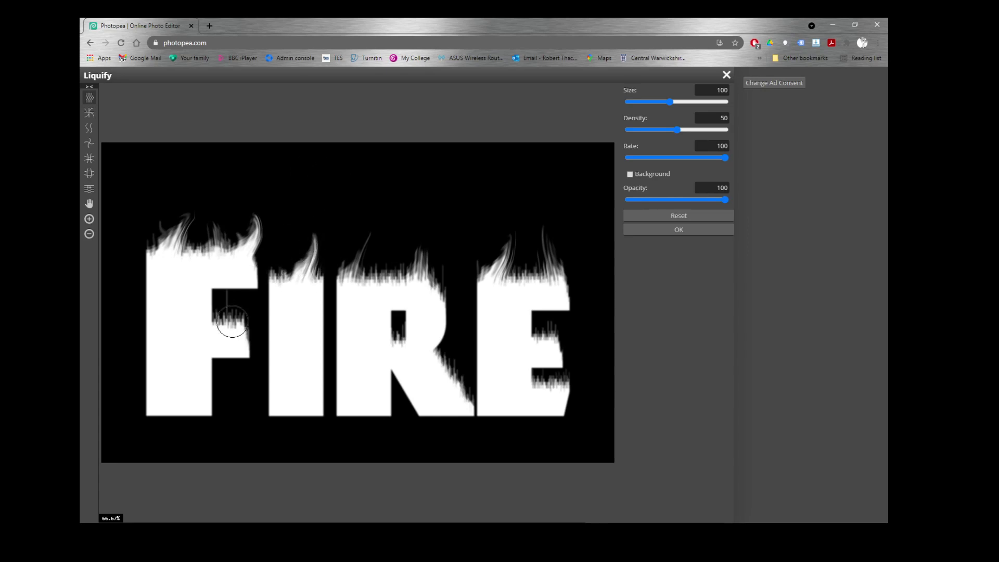
left_click_drag(234, 315, 264, 298)
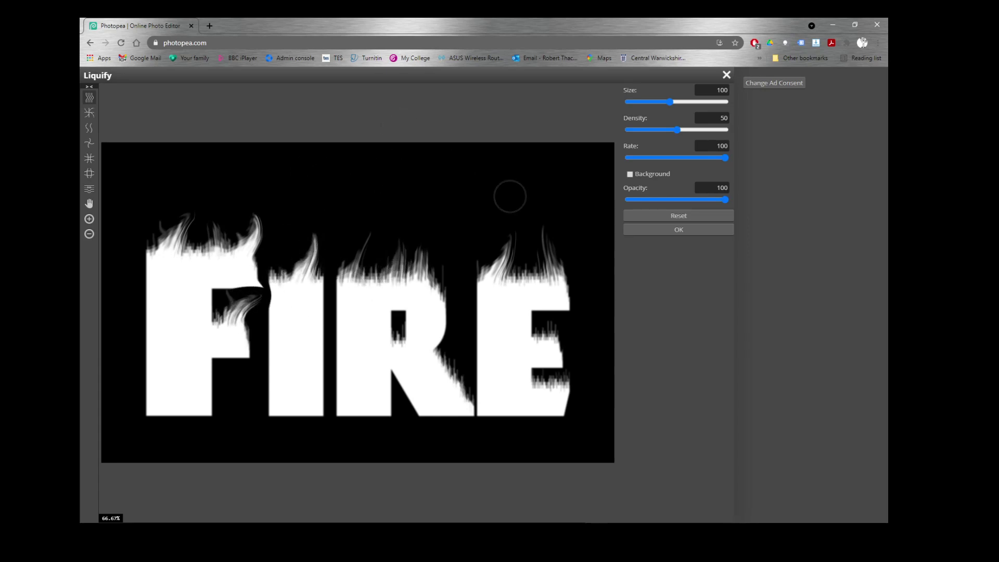
left_click_drag(534, 271, 530, 232)
left_click_drag(380, 278, 375, 217)
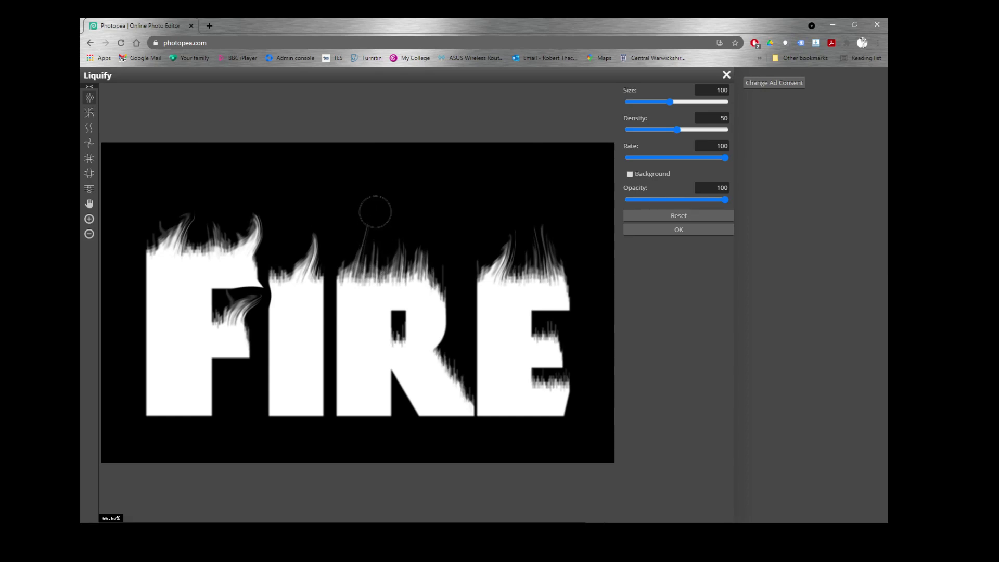
Set the Liquify brush size to 40 and push flame wisps on the E's top edge and its middle and lower arms.
key("bracketleft")
key("bracketleft")
left_click_drag(522, 277, 513, 223)
left_click_drag(553, 336, 555, 308)
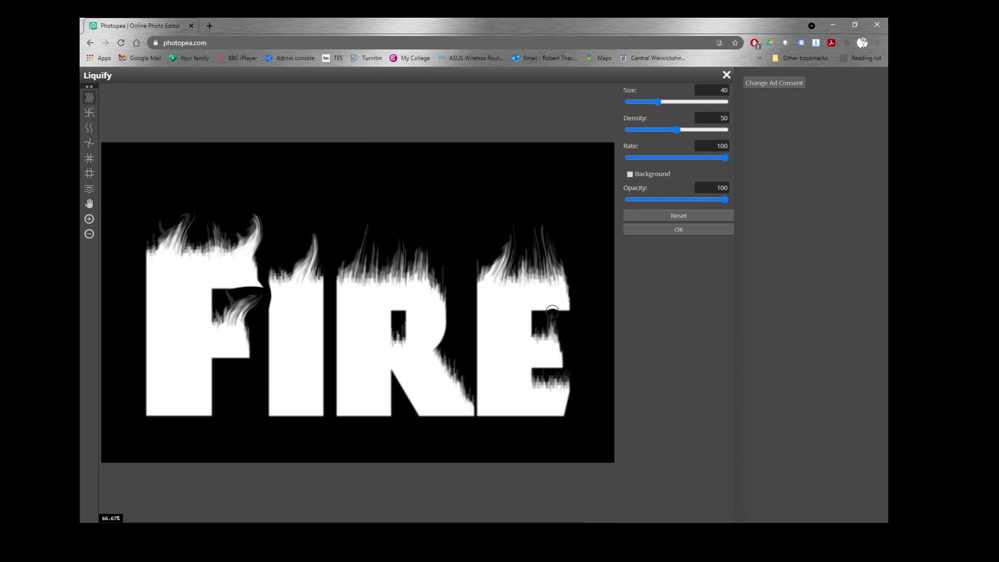
mouse_move(550, 375)
left_mouse_down()
mouse_move(565, 378)
mouse_move(577, 359)
left_mouse_up()
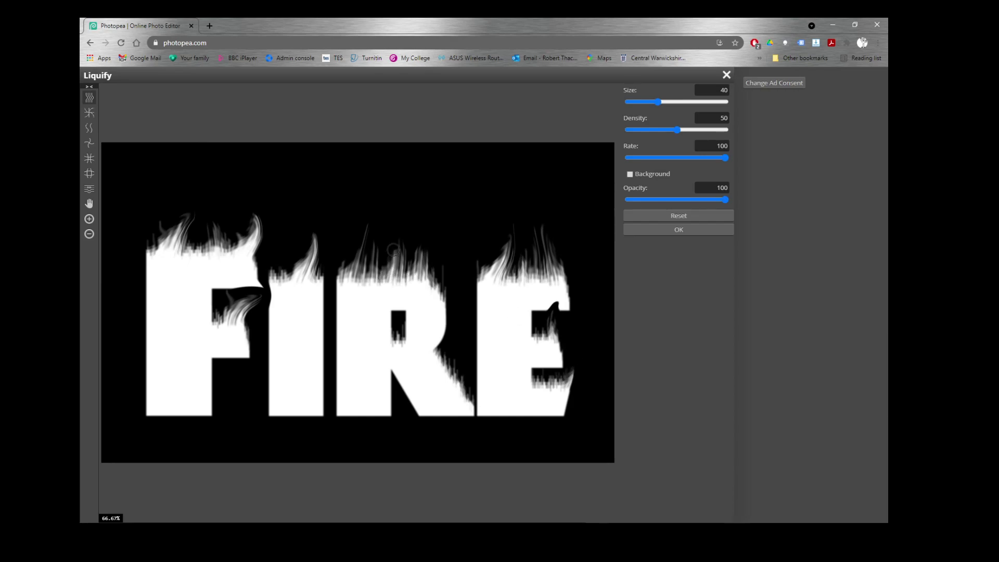
Refine the flame tips above the I, F and R with short size 40 Liquify strokes.
left_click_drag(310, 262, 320, 203)
mouse_move(254, 232)
left_mouse_down()
mouse_move(233, 236)
mouse_move(240, 203)
left_mouse_up()
left_click_drag(196, 243, 216, 180)
left_click_drag(156, 251, 158, 214)
left_click_drag(393, 273, 414, 248)
left_click_drag(367, 276, 382, 242)
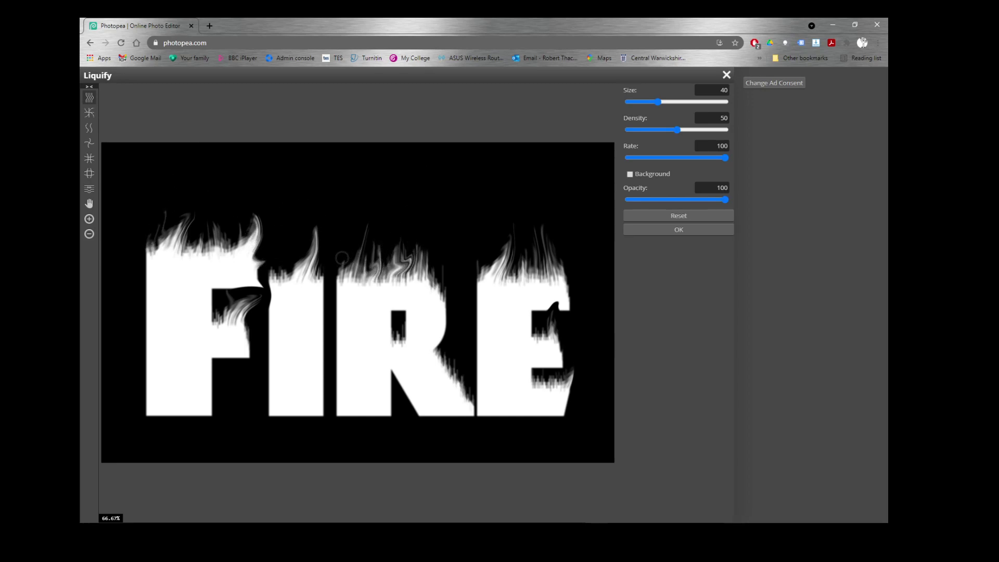
left_click_drag(302, 276, 300, 250)
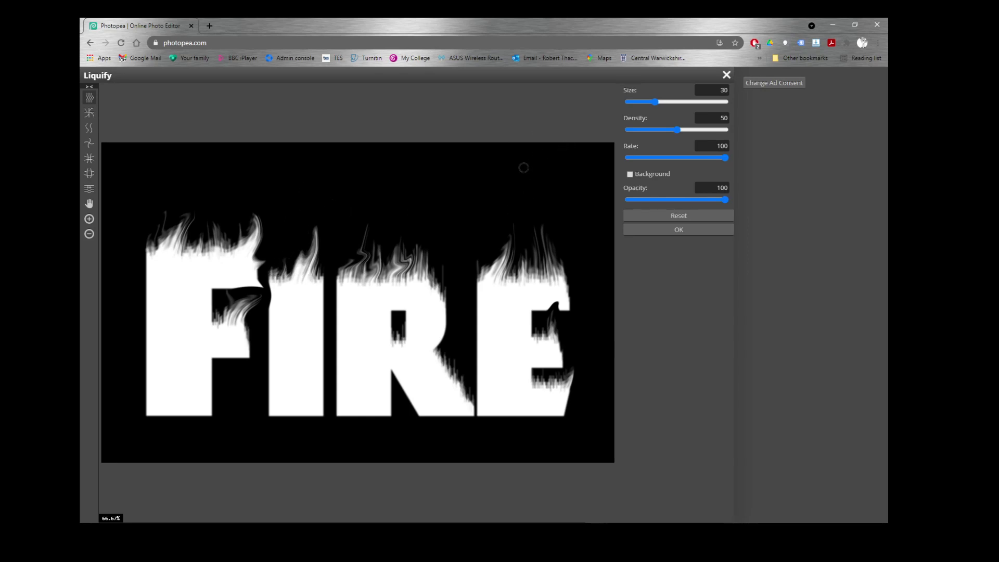
Set the Liquify brush size to 150 and pull taller flames up from the tops of the R and E.
key("bracketleft")
key("bracketleft")
key("bracketleft")
key("bracketright")
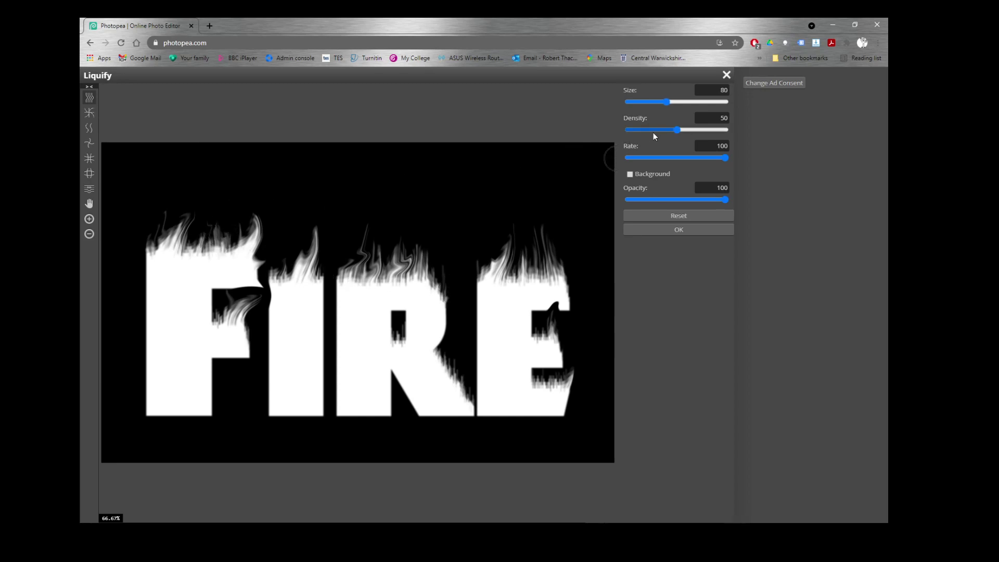
key("bracketright")
key("bracketright")
key("bracketright")
key("bracketright")
key("bracketright")
key("bracketright")
key("bracketright")
mouse_move(424, 258)
left_mouse_down()
mouse_move(446, 190)
mouse_move(420, 223)
mouse_move(440, 207)
mouse_move(441, 164)
mouse_move(436, 248)
mouse_move(444, 245)
mouse_move(446, 175)
left_mouse_up()
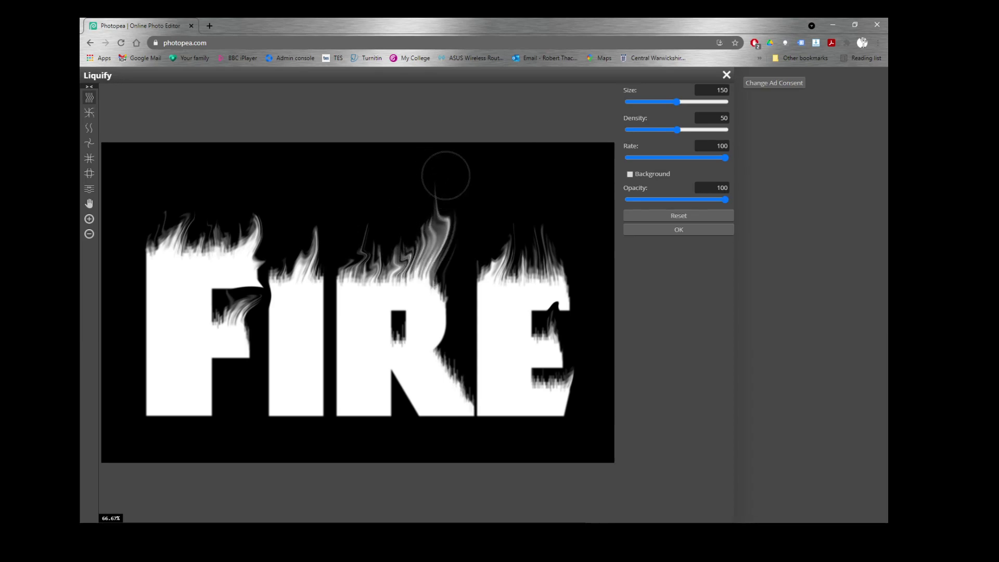
mouse_move(394, 237)
left_mouse_down()
mouse_move(394, 209)
mouse_move(368, 212)
left_mouse_up()
left_click_drag(520, 274, 488, 188)
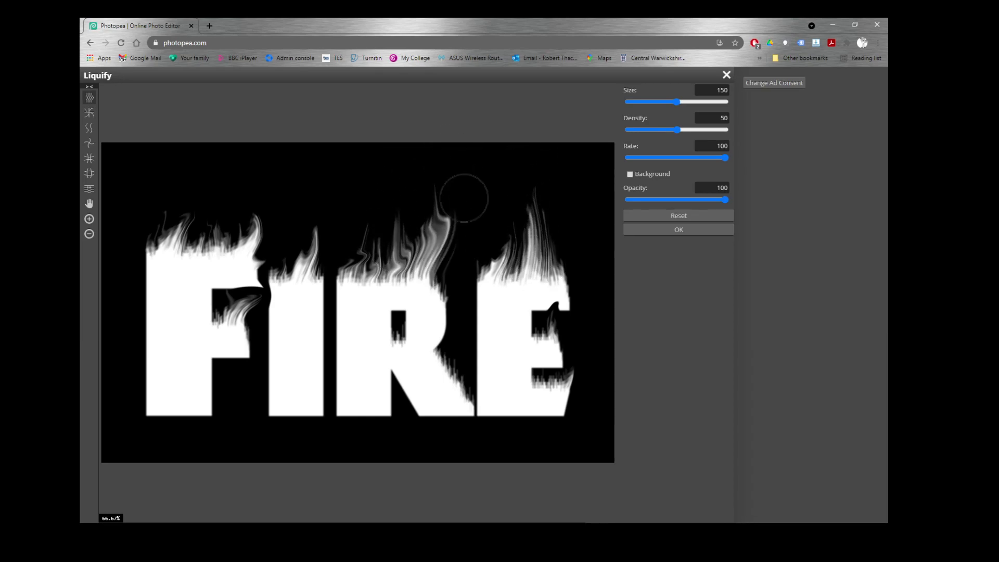
Stretch the flames on the F, I, R and the E's outer edge upward with the size 150 brush, and apply the Liquify filter.
mouse_move(201, 263)
left_mouse_down()
mouse_move(207, 225)
mouse_move(232, 165)
left_mouse_up()
left_click_drag(166, 244, 225, 191)
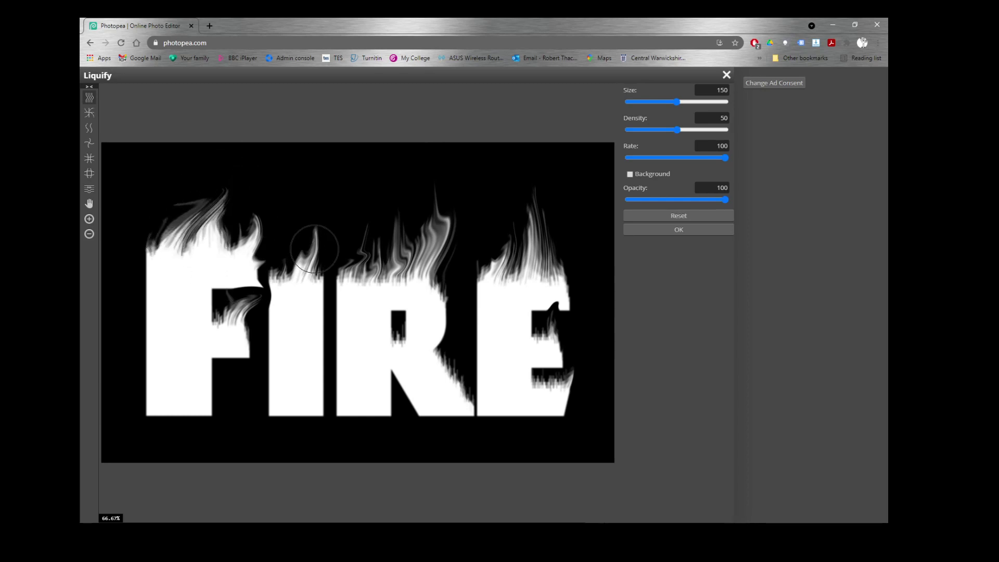
left_click_drag(314, 249, 364, 156)
left_click_drag(380, 258, 382, 208)
mouse_move(569, 250)
left_mouse_down()
mouse_move(562, 268)
mouse_move(557, 174)
left_mouse_up()
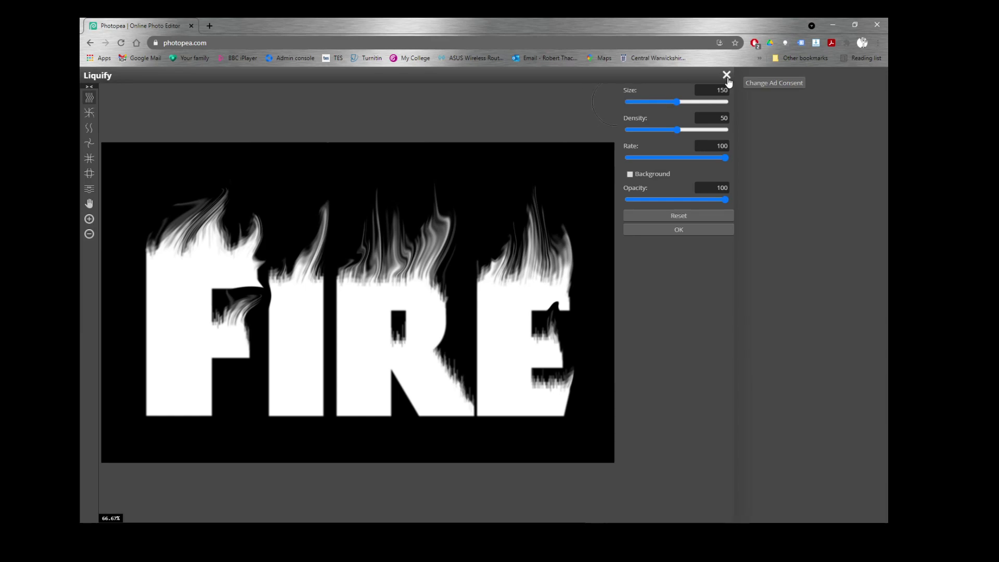
left_click(698, 233)
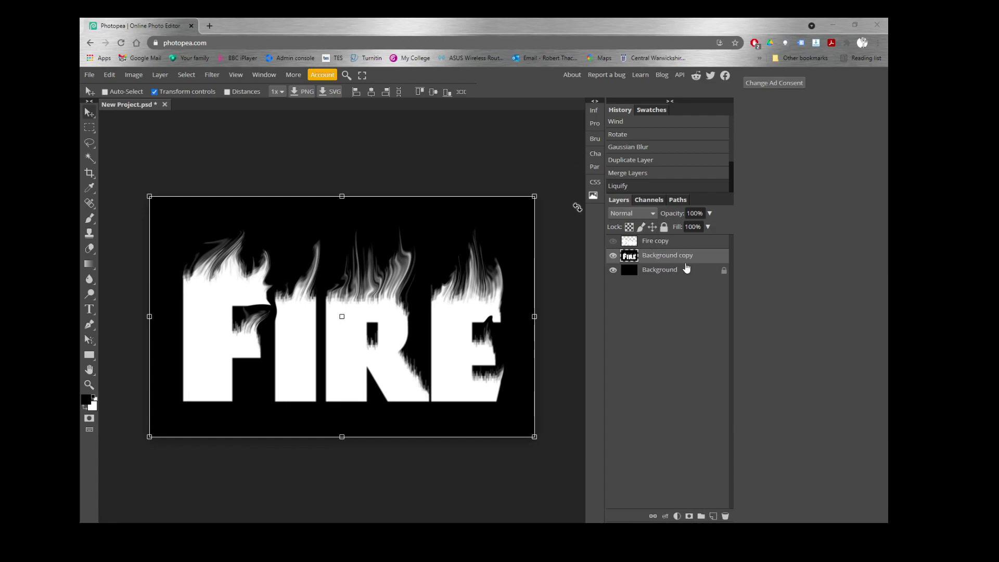
Rename the Background copy layer as Flames.
double_click(666, 256)
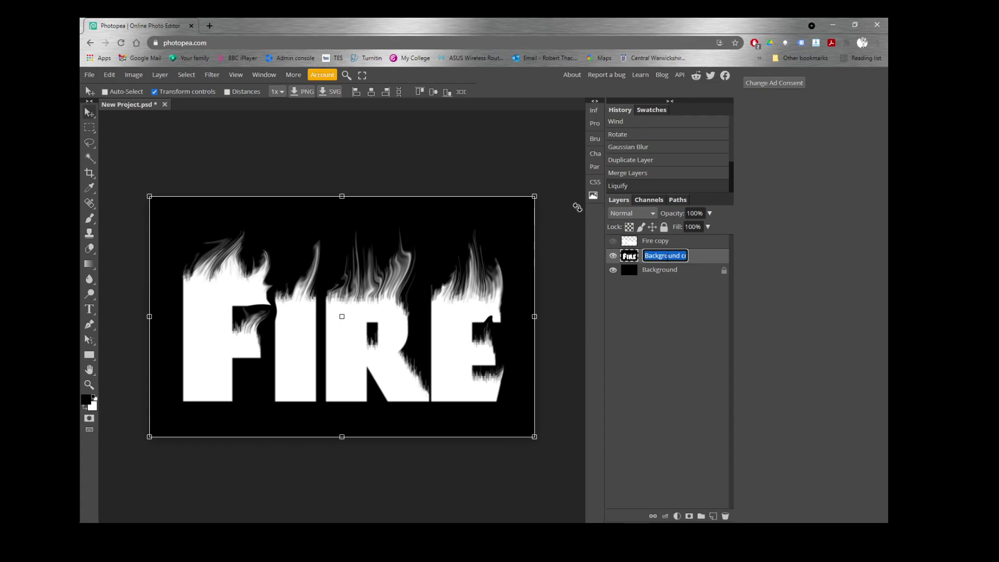
type("F")
key("Return")
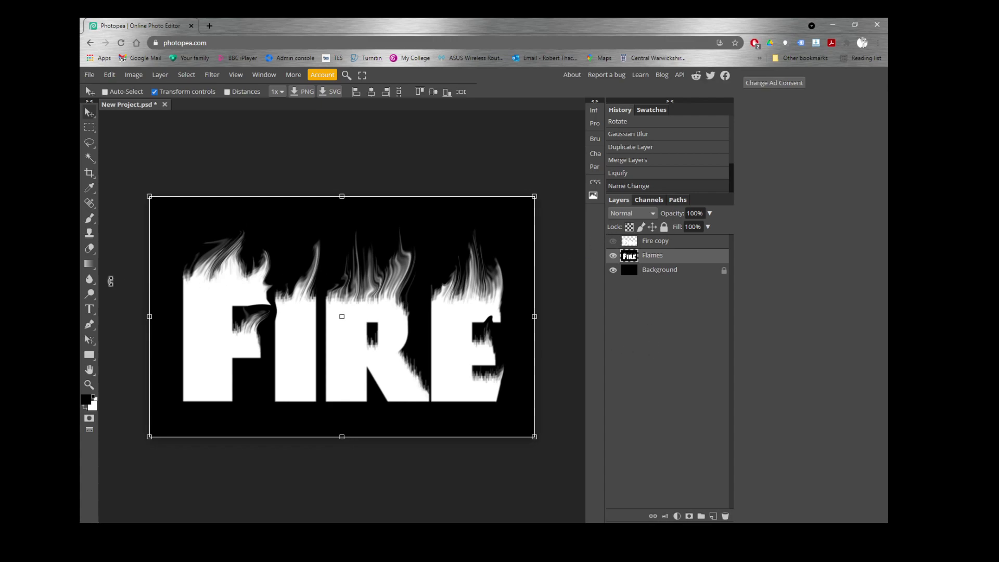
Add a Hue/Saturation adjustment layer above Flames with Colorize enabled, Hue 40 and Saturation 100.
left_click(677, 515)
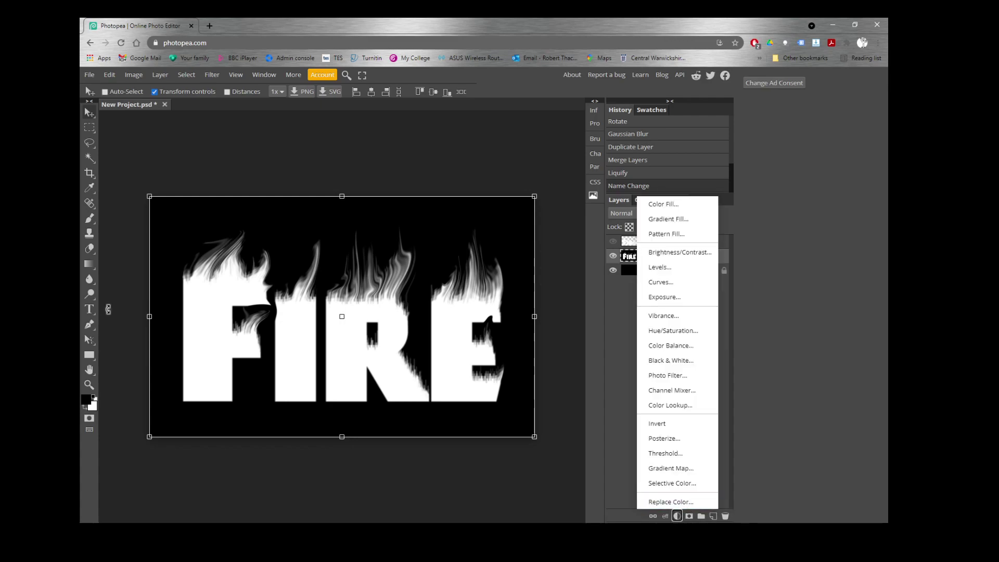
left_click(674, 331)
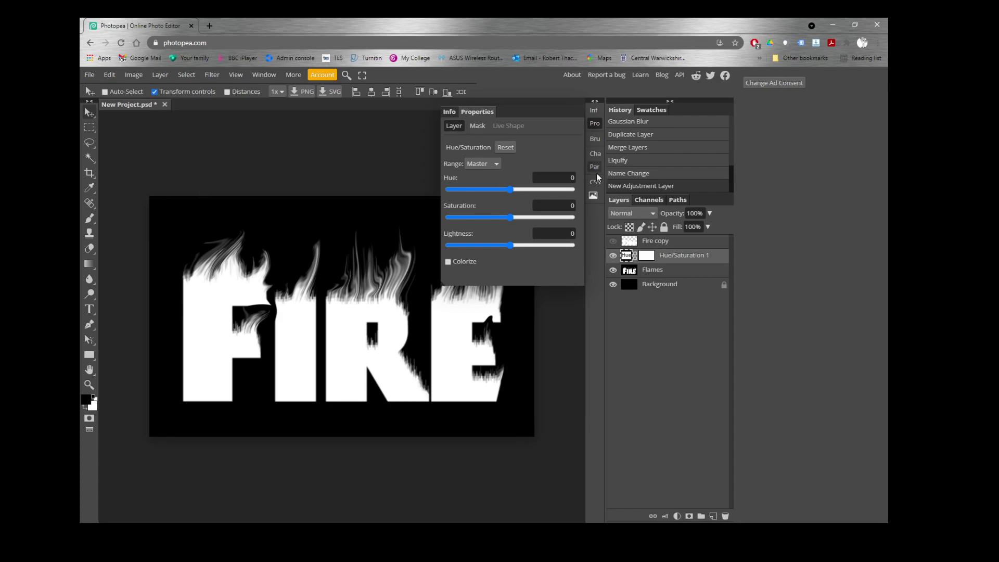
left_click_drag(513, 189, 573, 219)
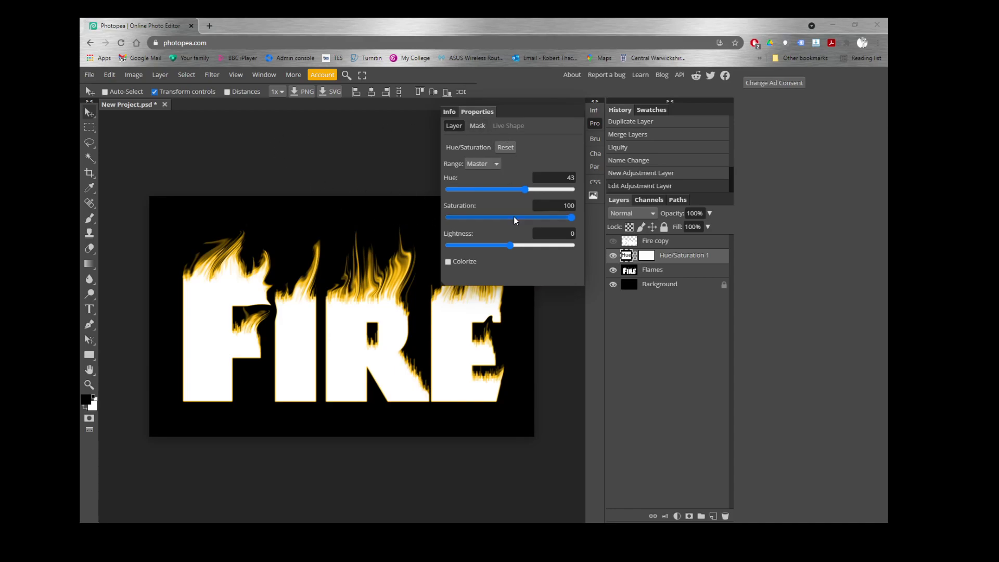
left_click(448, 263)
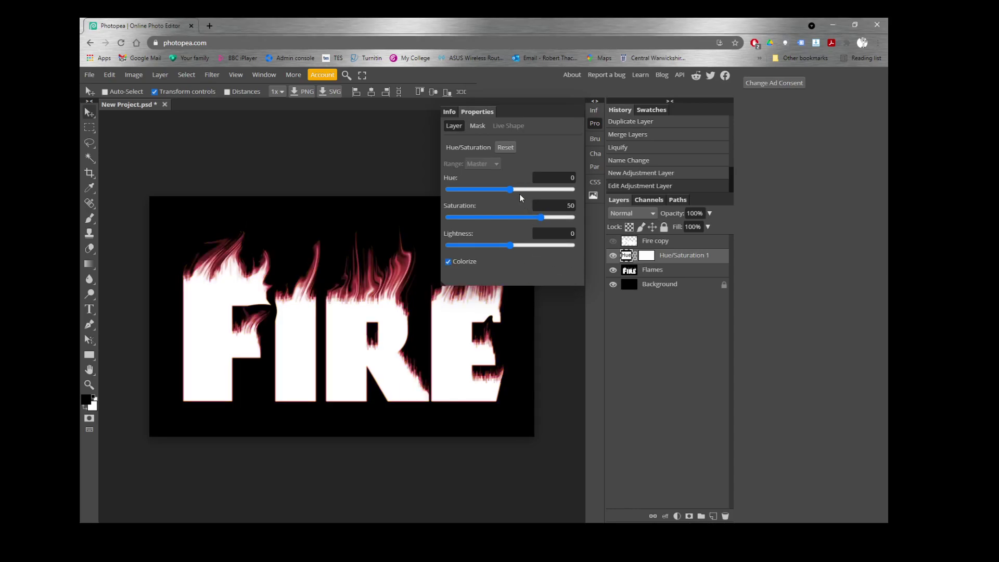
left_click_drag(511, 189, 577, 218)
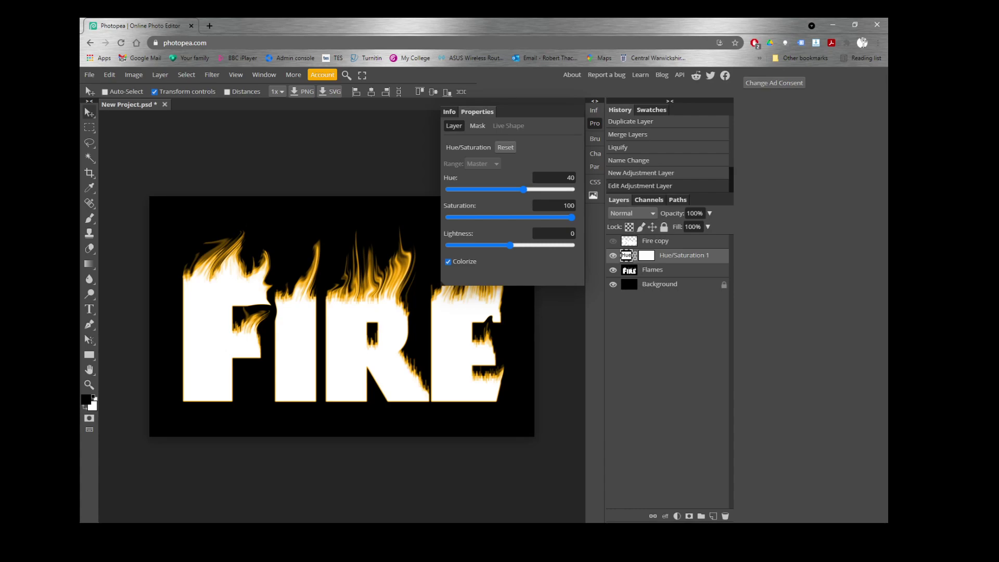
Add a second Hue/Saturation adjustment layer on top of the first, with Hue -16 and the Overlay blend mode.
left_click(677, 515)
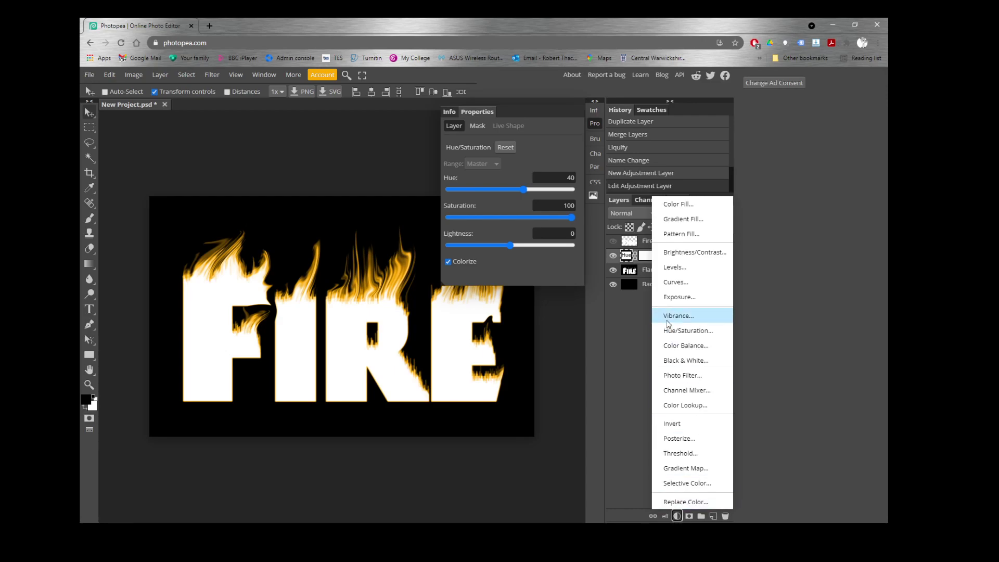
left_click(681, 330)
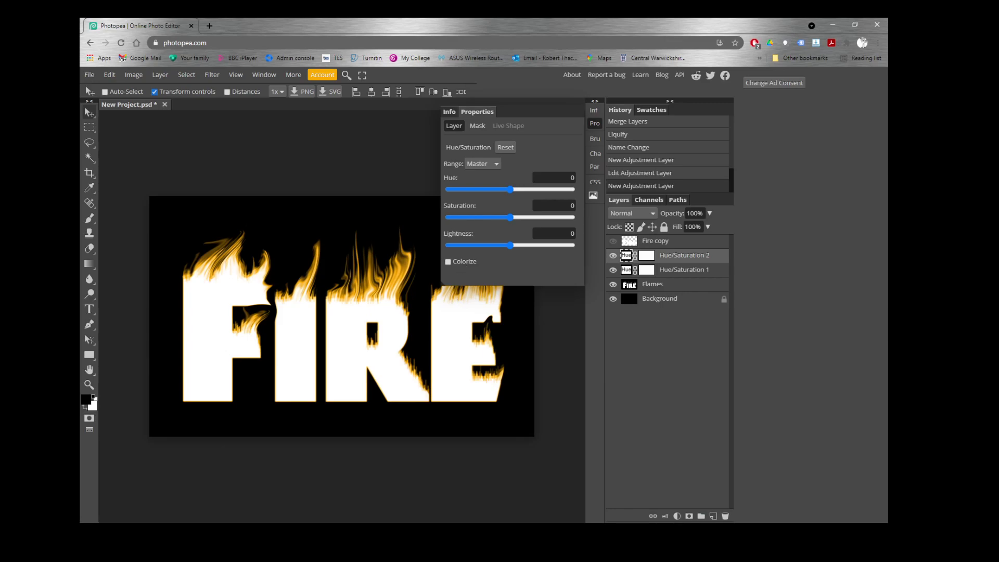
left_click_drag(511, 190, 505, 189)
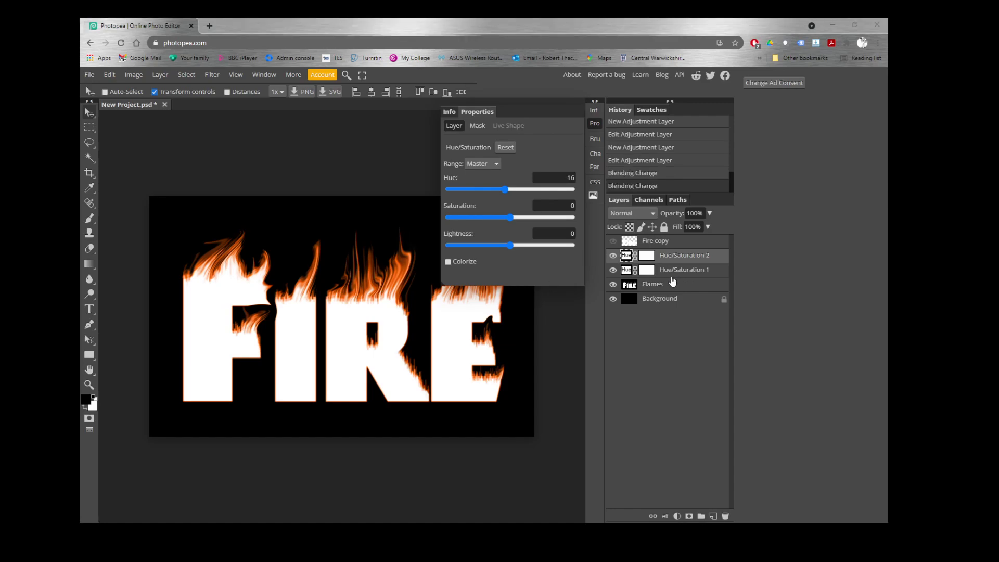
left_click(654, 213)
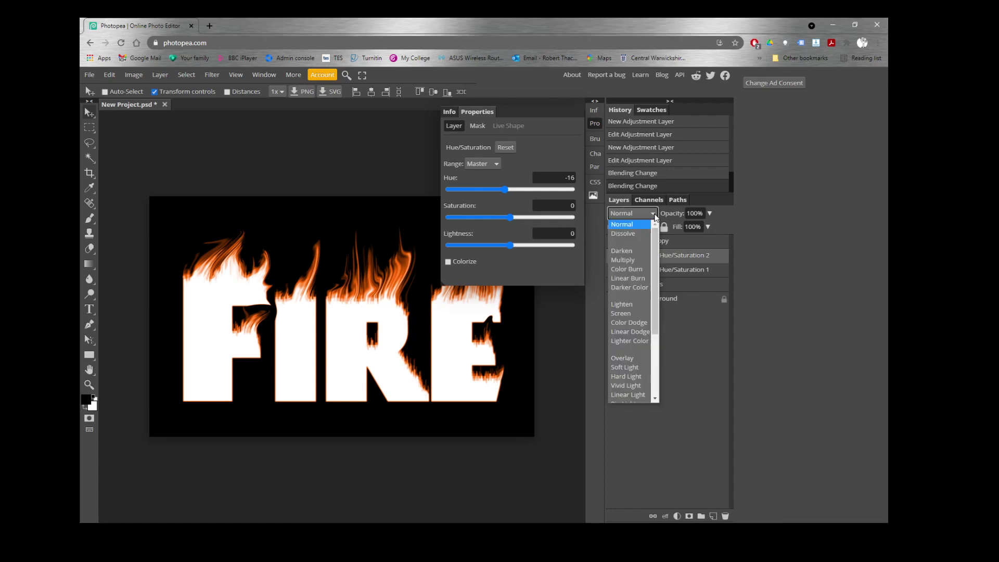
left_click(622, 359)
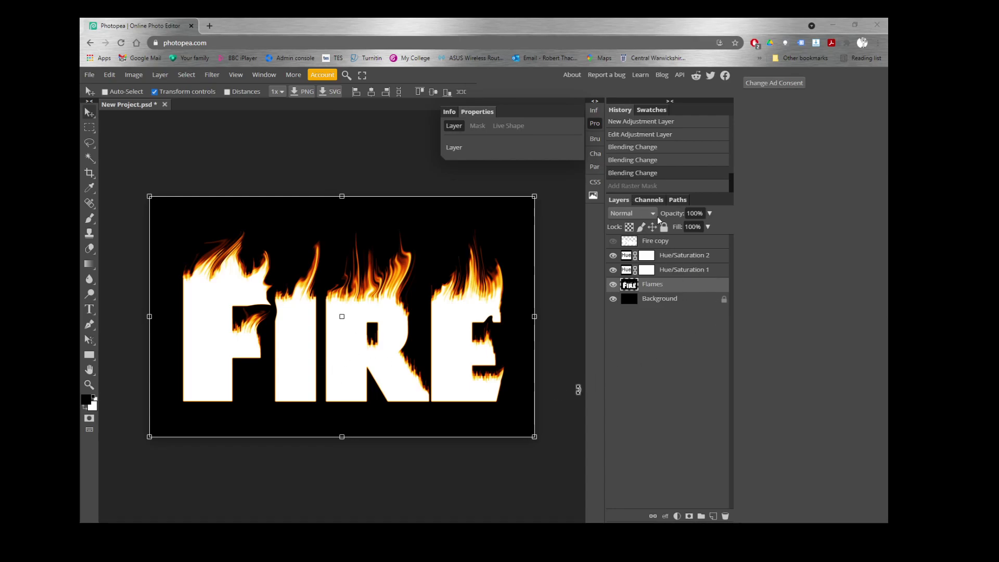
Add a Levels adjustment layer directly above Flames and lower its white output level to 185.
left_click(678, 287)
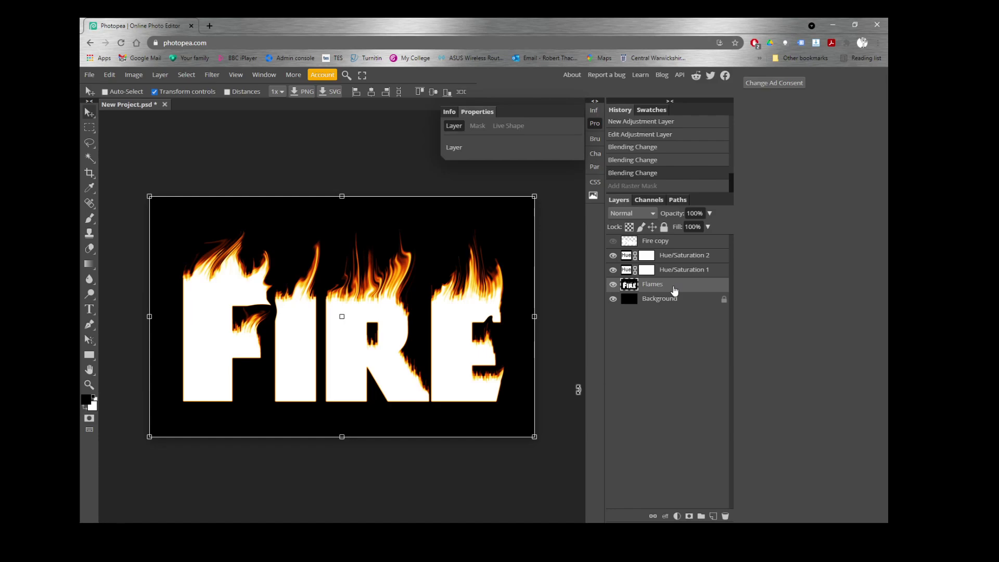
left_click(677, 518)
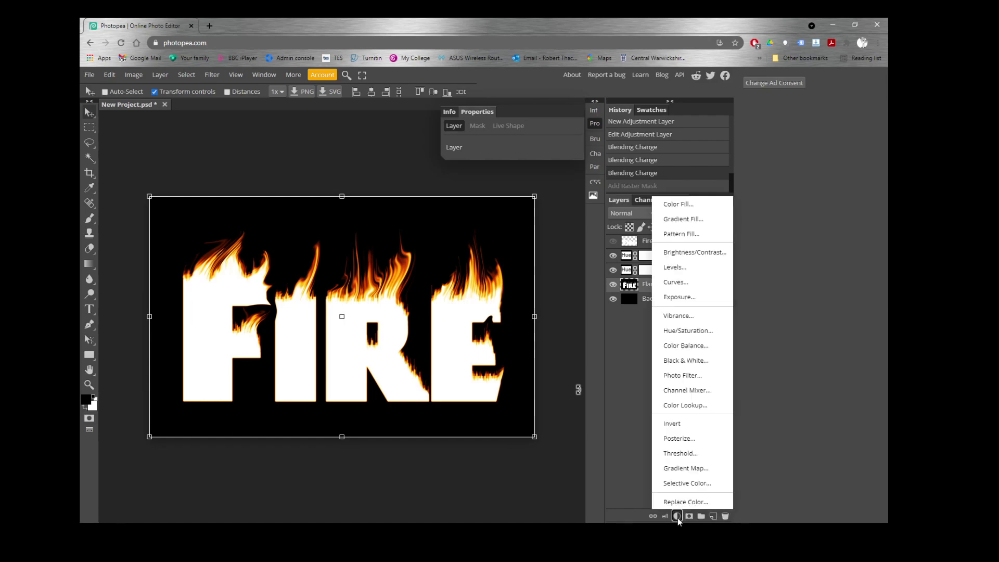
left_click(678, 270)
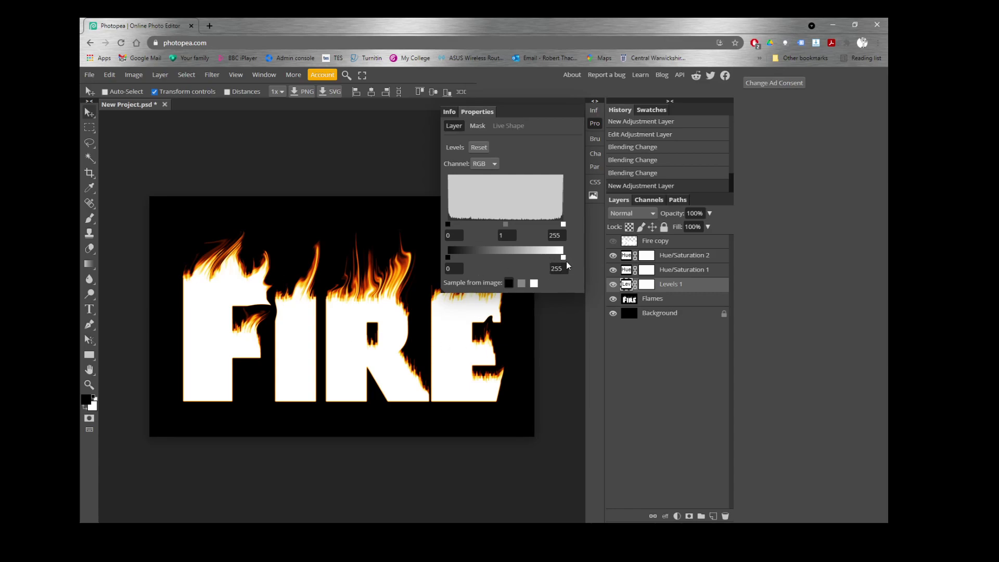
left_click_drag(565, 257, 532, 257)
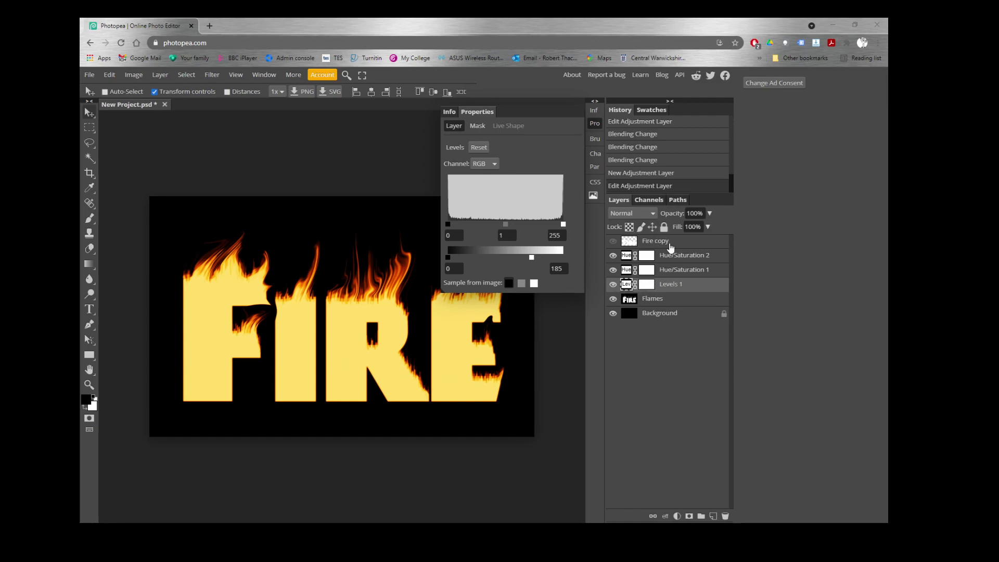
Make the hidden Fire copy layer visible and rename it as Text.
left_click(613, 241)
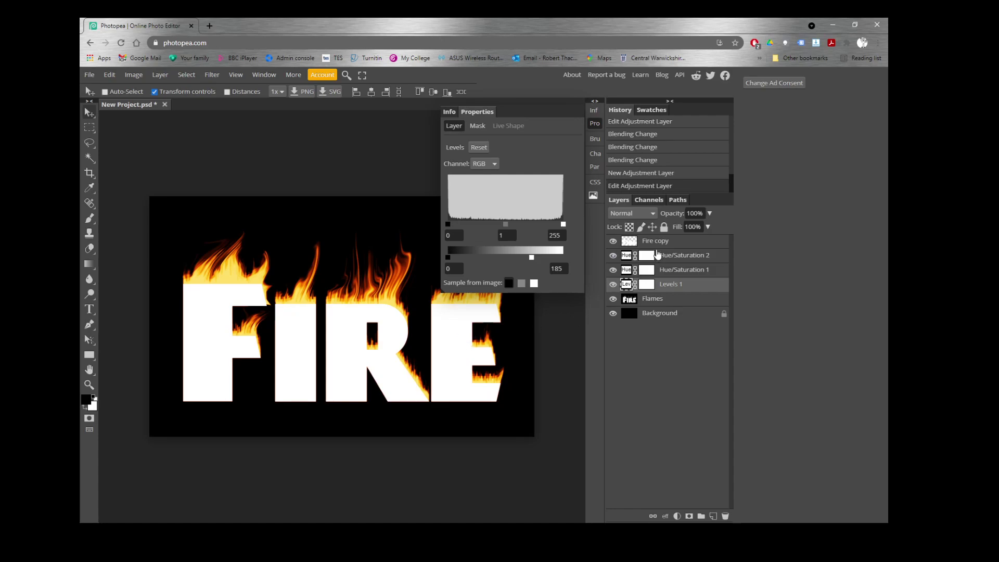
double_click(660, 243)
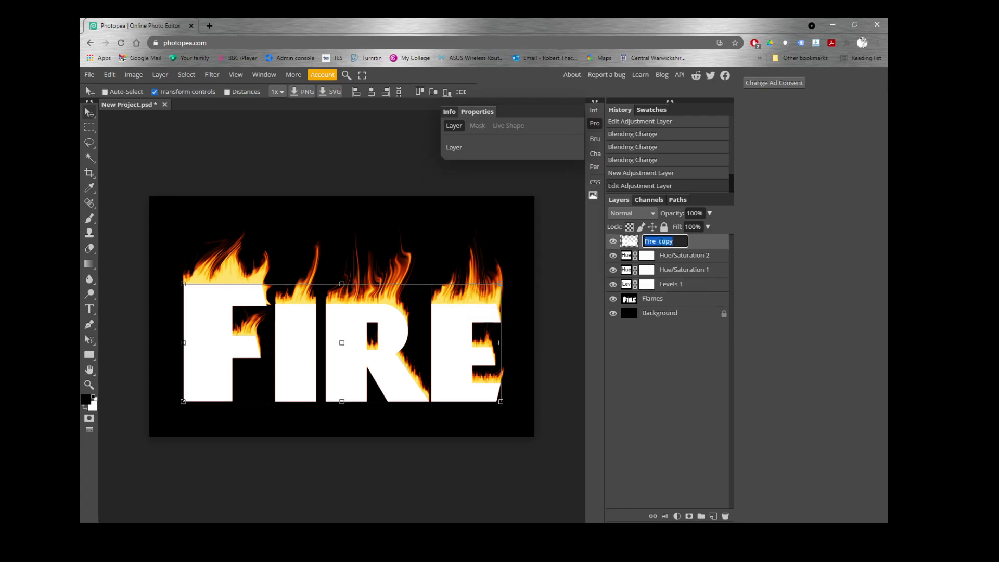
type("Text")
key("Return")
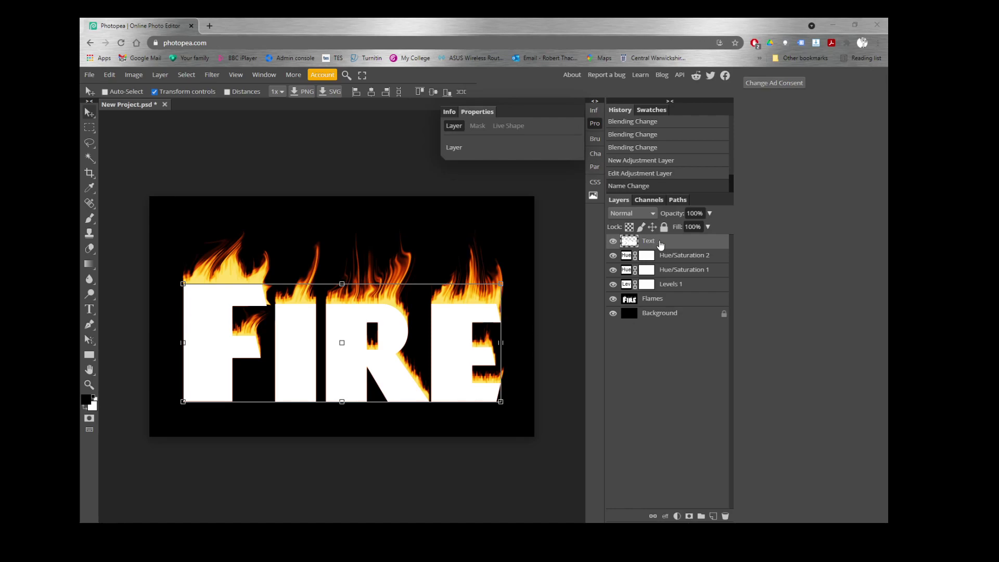
Add a Gradient Overlay layer style to the Text layer, with its settings window moved to uncover more of the lettering.
left_click(665, 516)
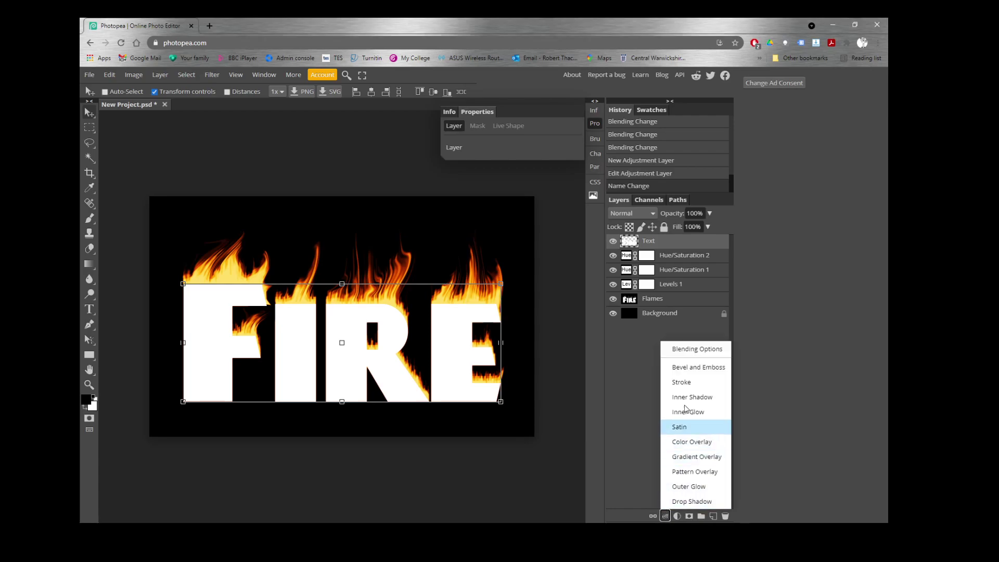
left_click(688, 458)
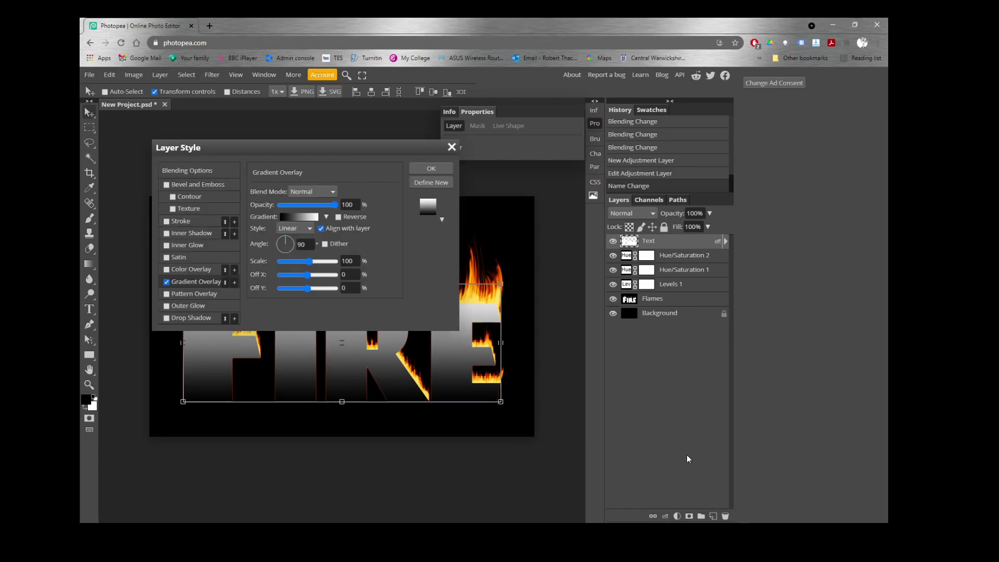
left_click_drag(396, 146, 514, 111)
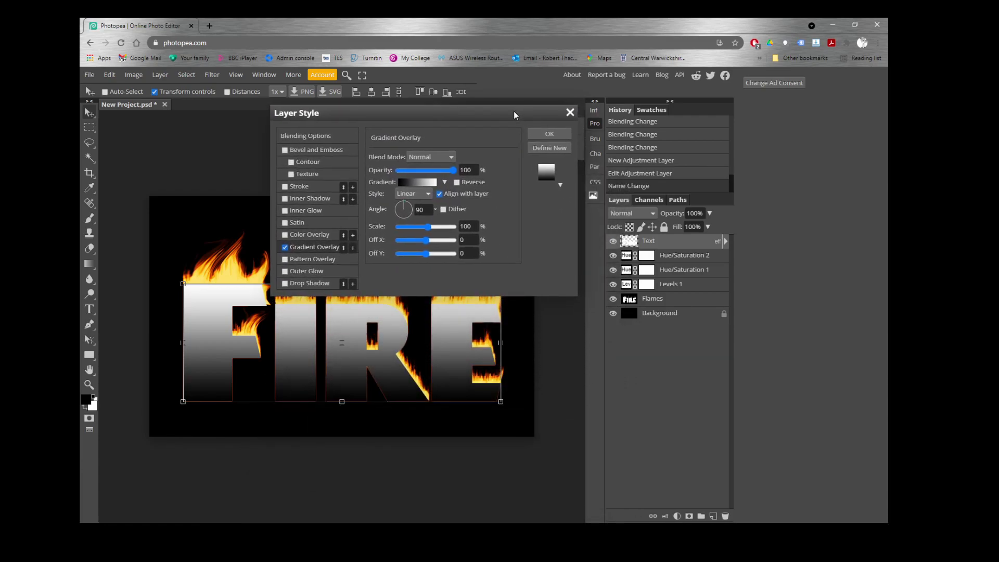
Recolour the gradient's black stop to a dark red with 100% saturation and 27% brightness.
left_click(408, 185)
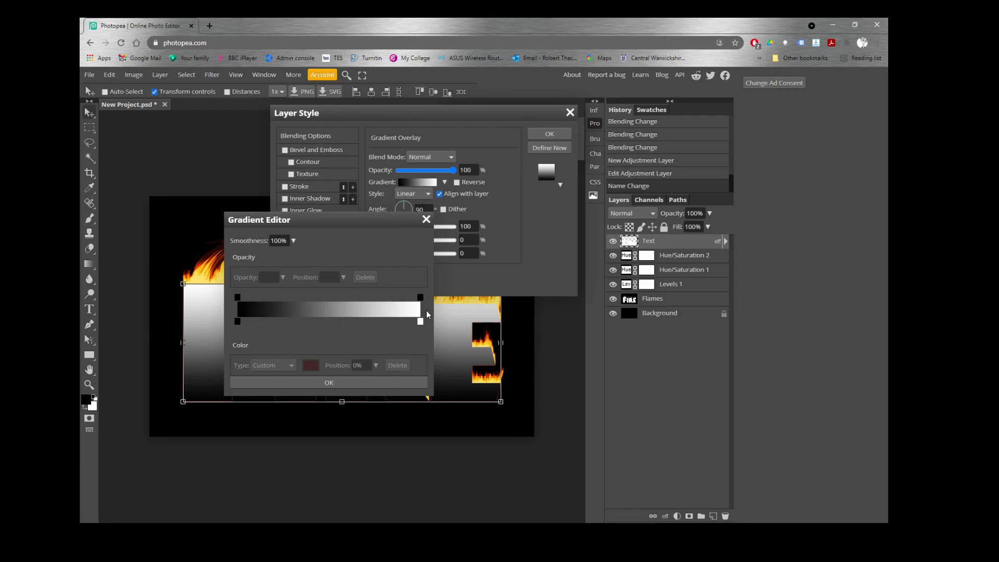
double_click(237, 323)
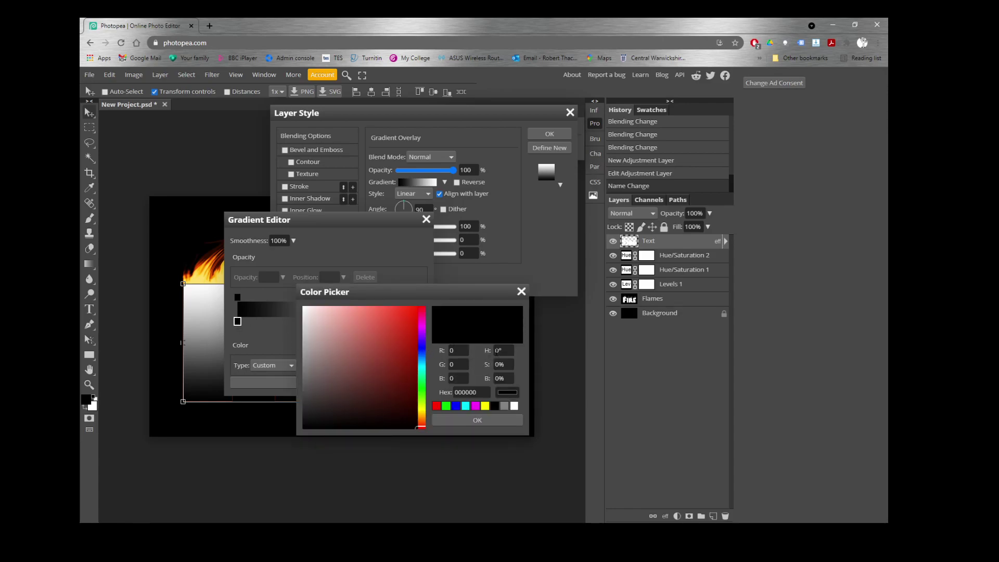
left_click(328, 311)
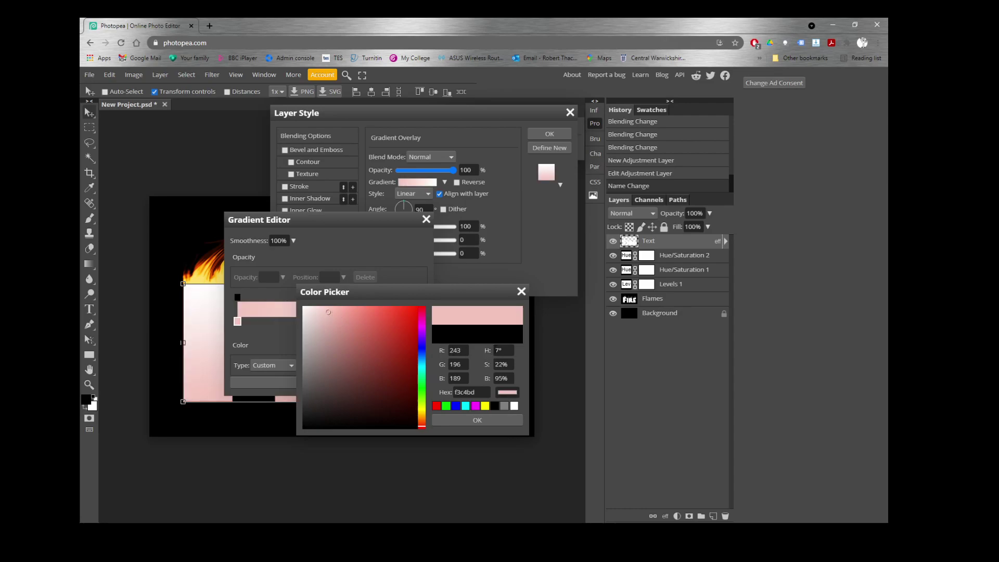
left_click(498, 350)
left_click(502, 363)
key("BackSpace")
key("BackSpace")
type("100")
left_click(502, 378)
key("BackSpace")
type("27")
left_click(485, 420)
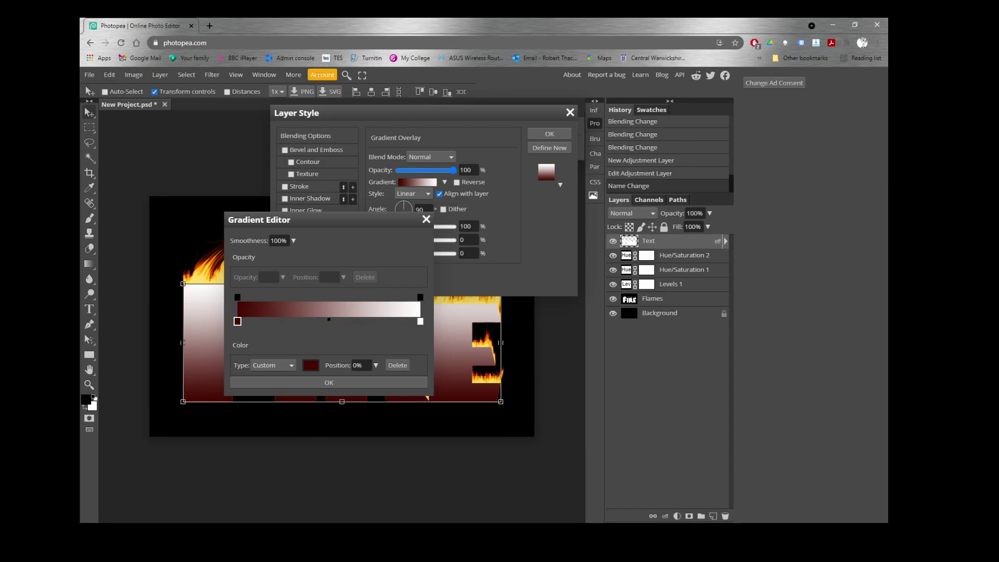
Recolour the gradient's white stop to orange with hue 30 and 95% saturation, and apply the overlay to the Text layer.
double_click(420, 322)
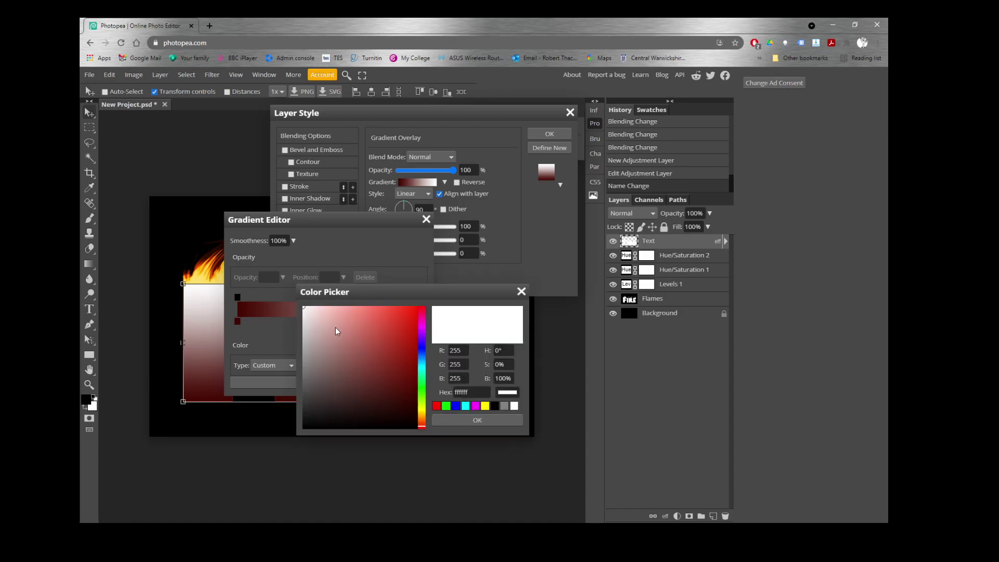
left_click(316, 316)
left_click(504, 350)
key("BackSpace")
type("30")
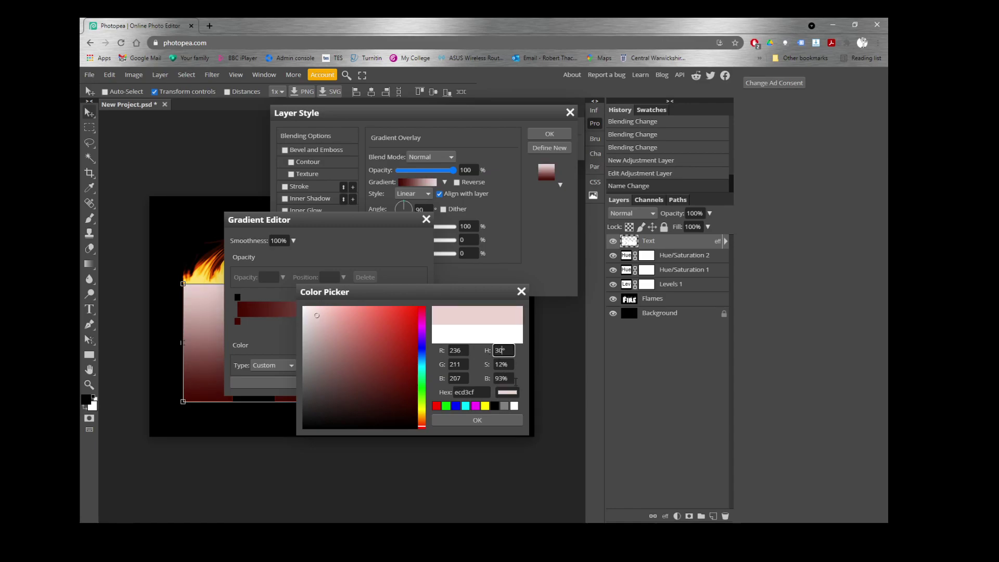
left_click(504, 364)
key("BackSpace")
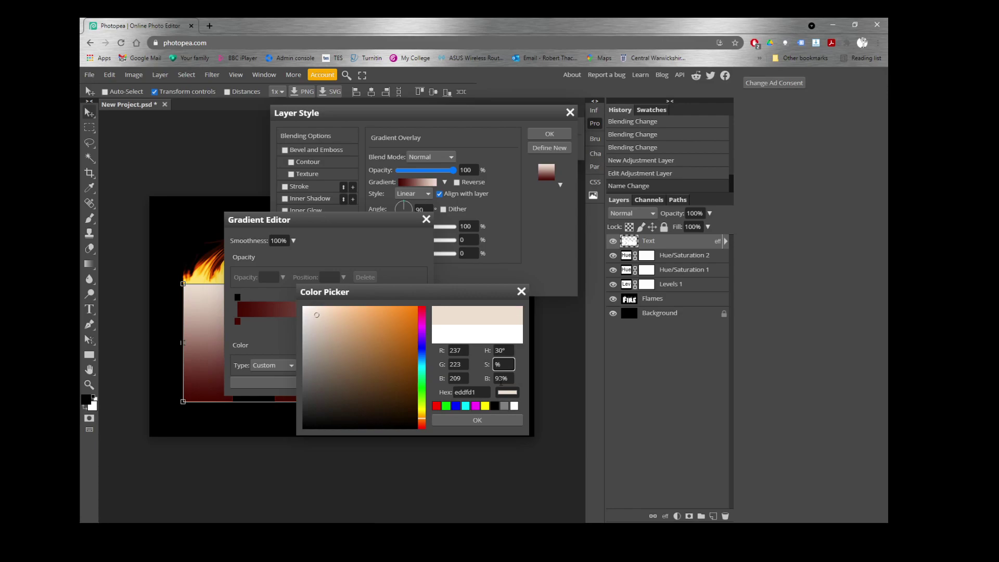
type("95")
left_click(503, 378)
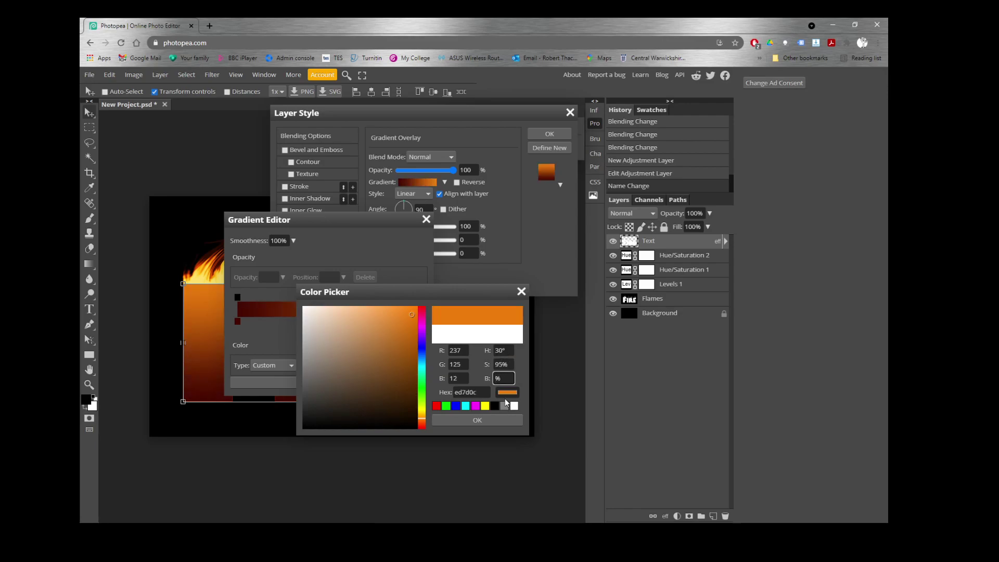
left_click(488, 421)
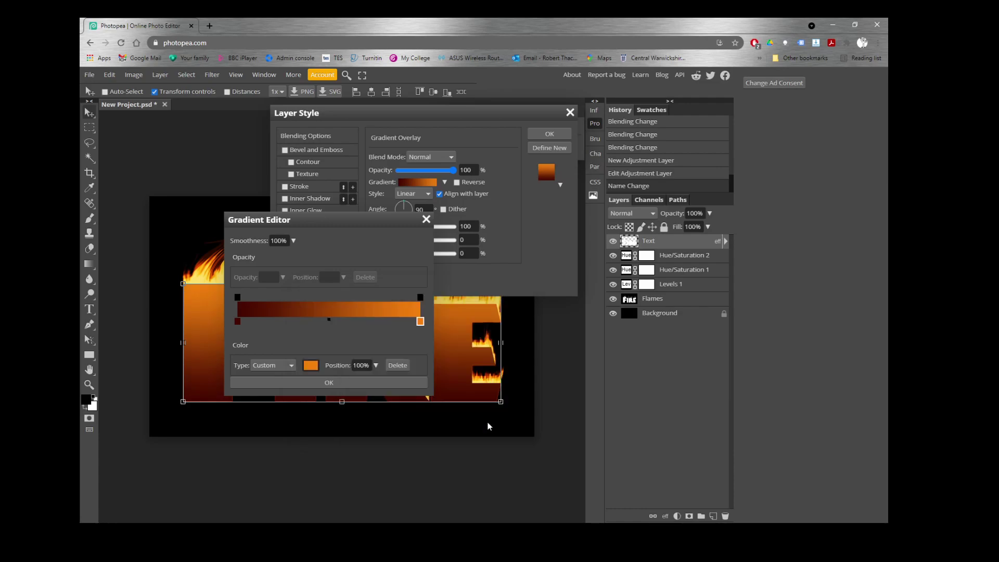
left_click(329, 382)
left_click(549, 134)
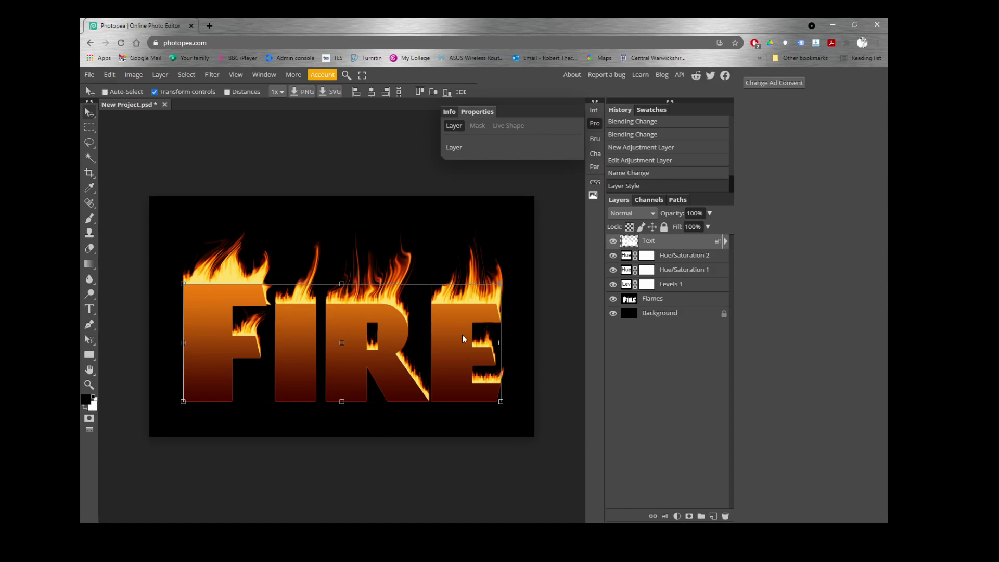
Add an Outer Glow layer style to the Text layer.
scroll(467, 336, "down", 1)
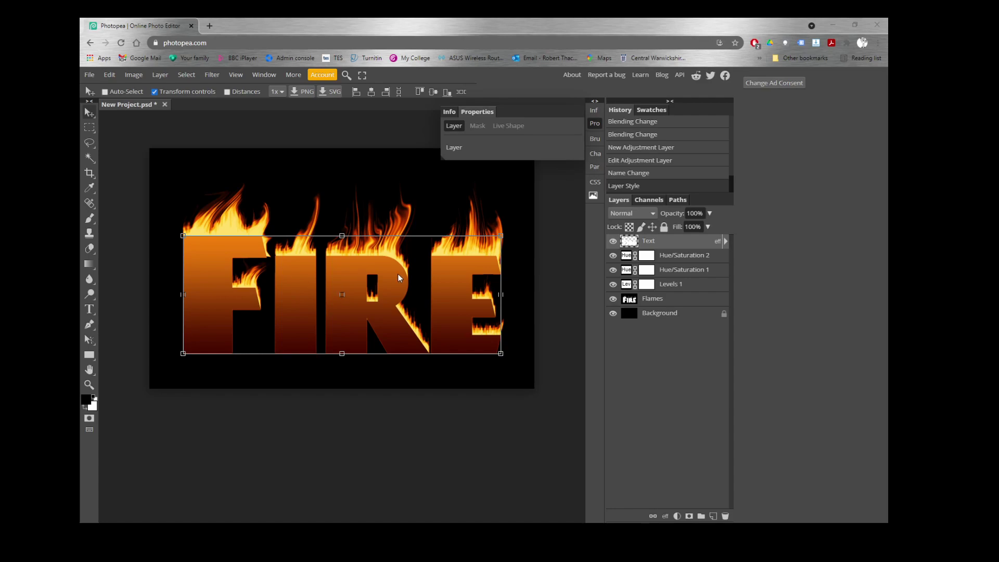
left_click(666, 517)
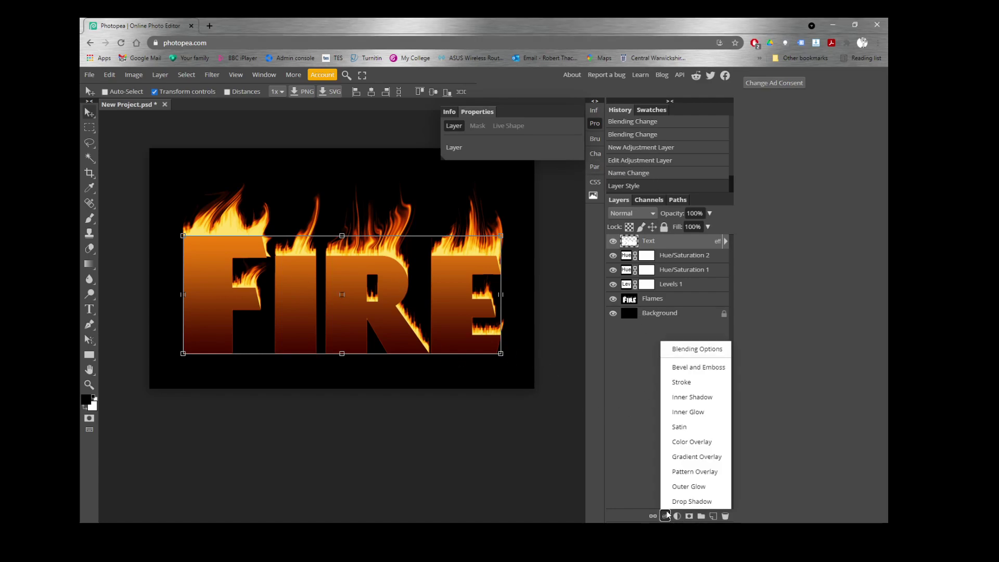
left_click(703, 488)
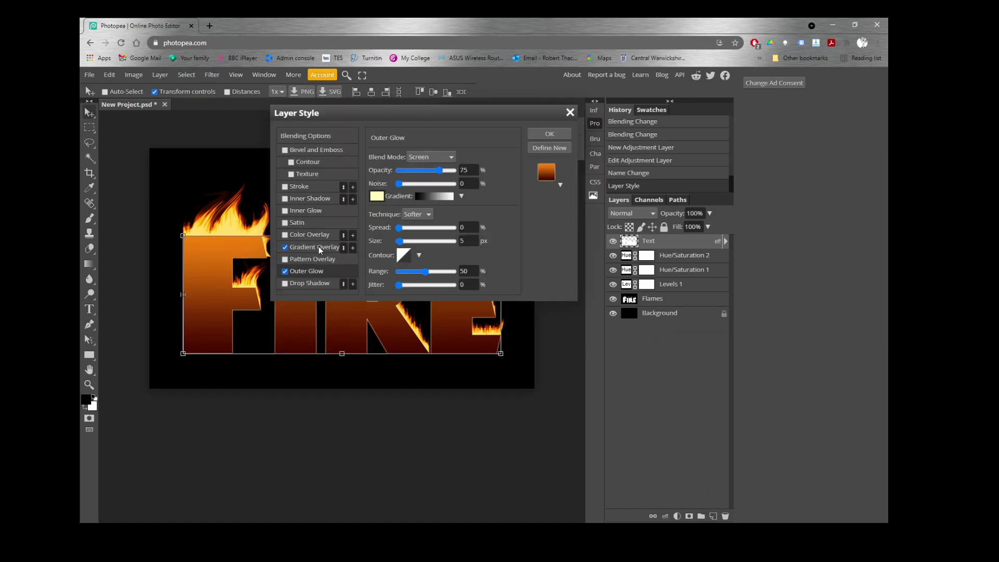
Set the outer glow's colour to a red with hue 0, 95% saturation and 95% brightness.
left_click(377, 196)
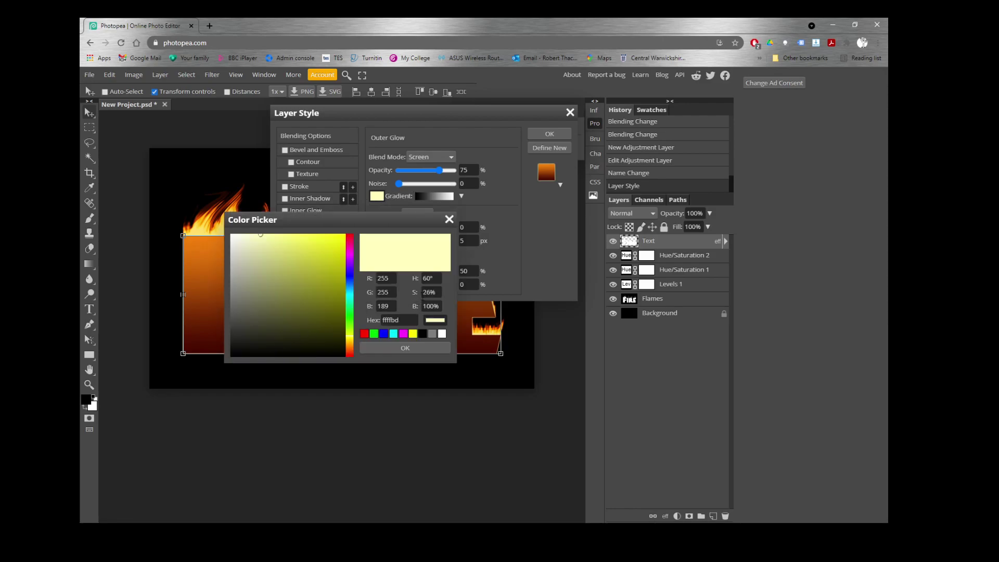
left_click(429, 279)
key("BackSpace")
key("BackSpace")
type("0")
left_click(430, 292)
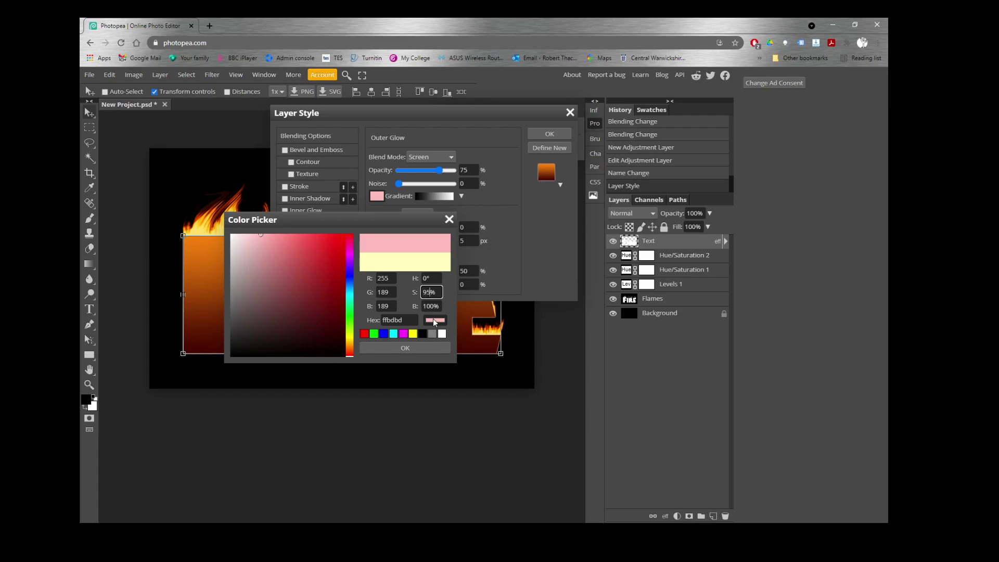
key("Tab")
key("BackSpace")
key("BackSpace")
key("BackSpace")
type("95")
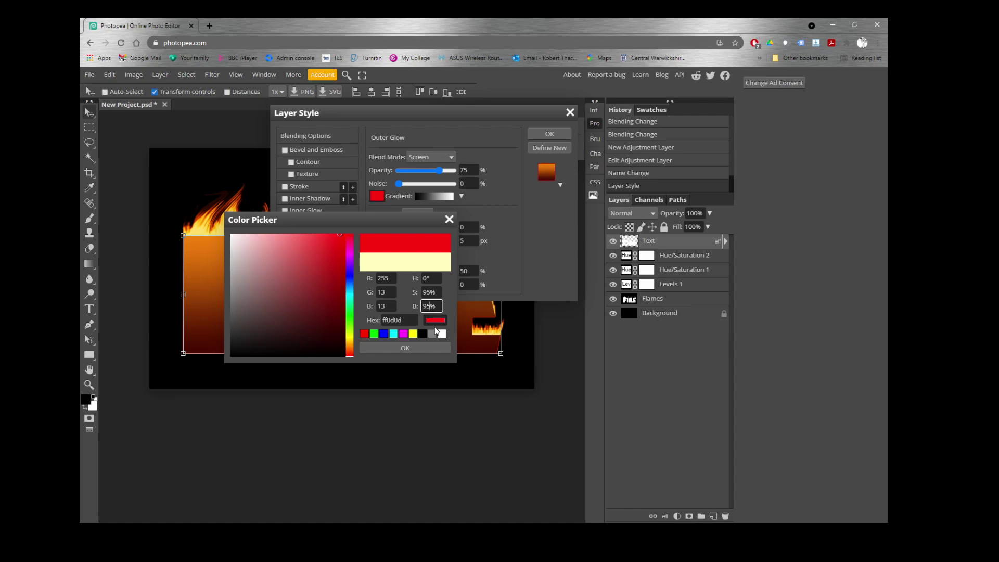
left_click(405, 347)
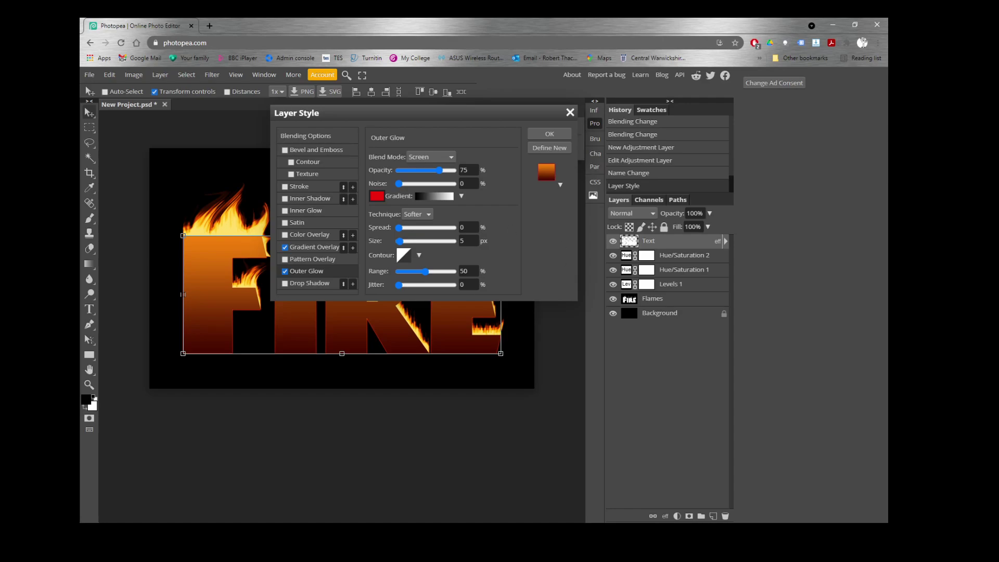
Set the outer glow's opacity to 61% and its size to 43 px.
left_click_drag(400, 240, 396, 241)
left_click_drag(431, 170, 433, 170)
left_click_drag(399, 244, 457, 242)
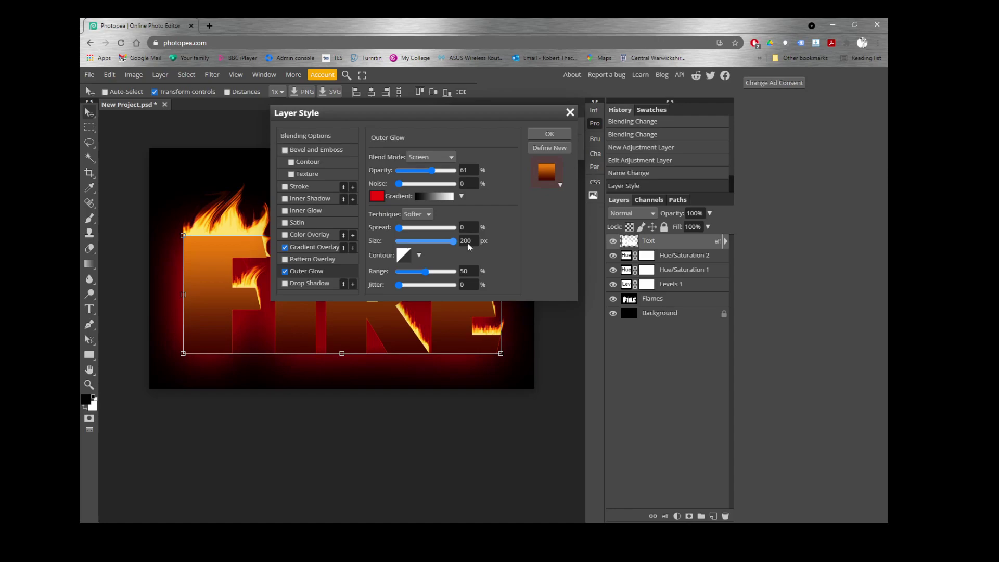
left_click_drag(439, 239, 410, 239)
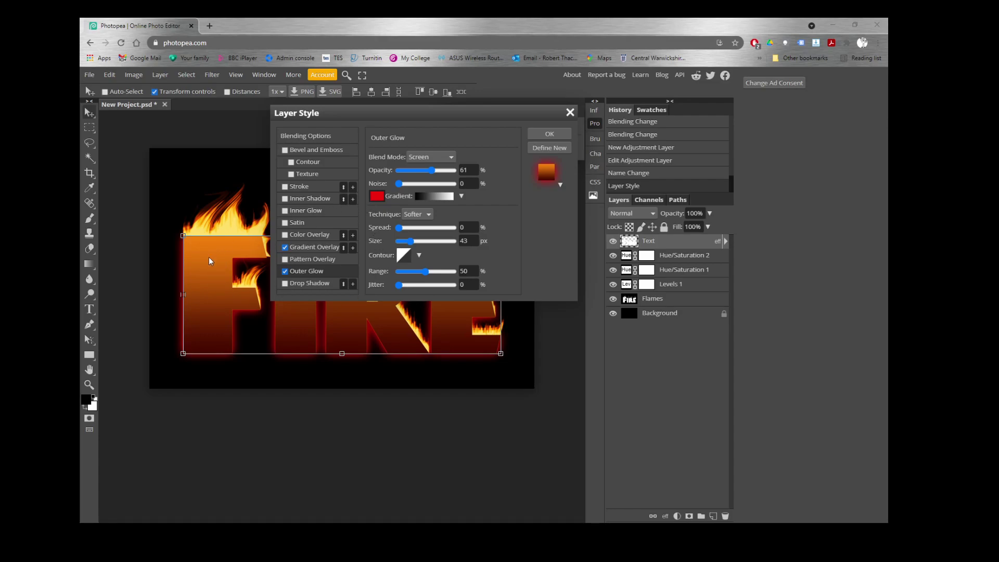
Add an Inner Glow to the Text layer and open its colour for editing.
left_click(304, 216)
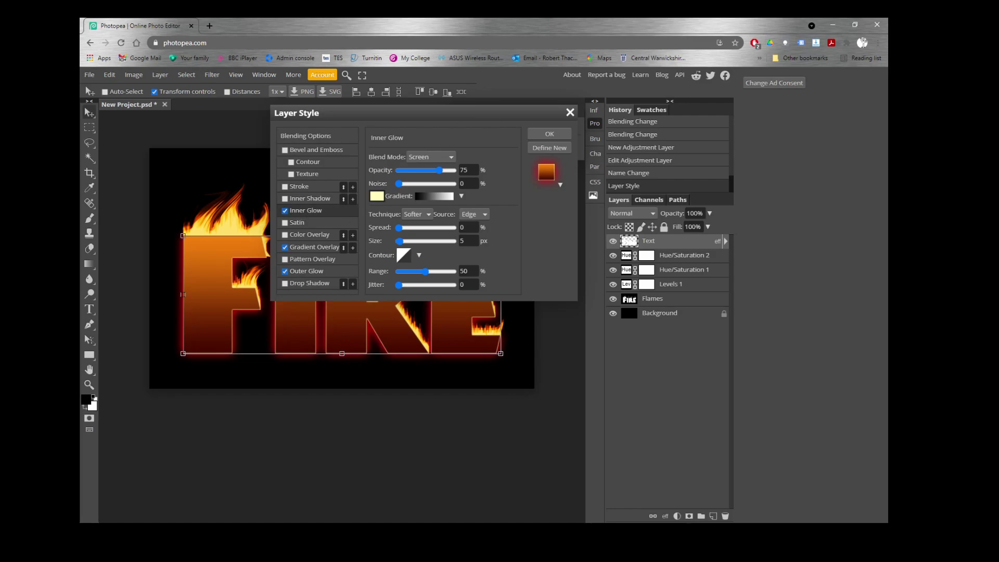
left_click(377, 198)
left_click(425, 279)
type("20")
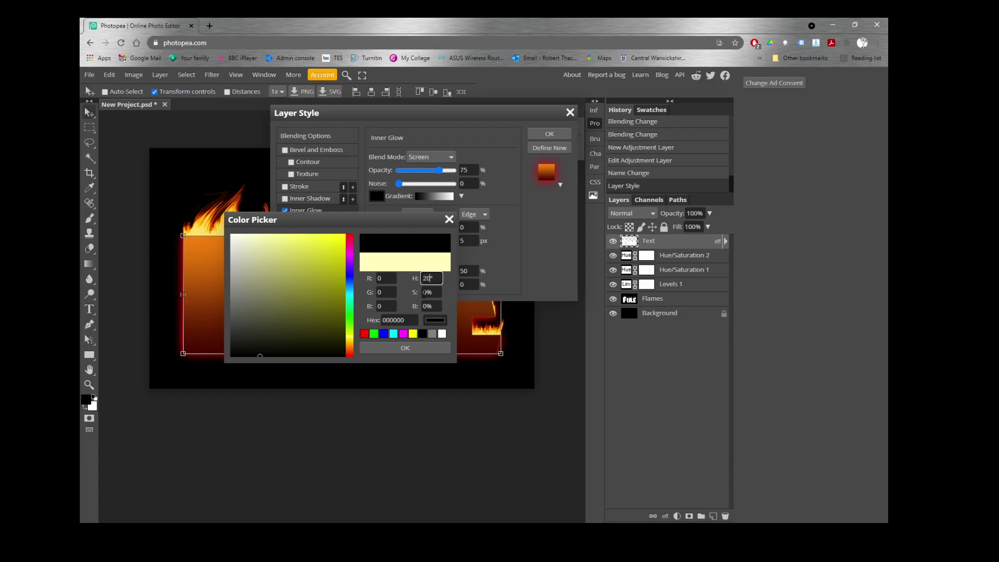
left_click(427, 294)
type("10")
left_click(426, 306)
Set the inner glow's colour to a bright orange-red with hue 20 and 100% saturation.
left_click(277, 245)
left_click(432, 279)
key("BackSpace")
key("BackSpace")
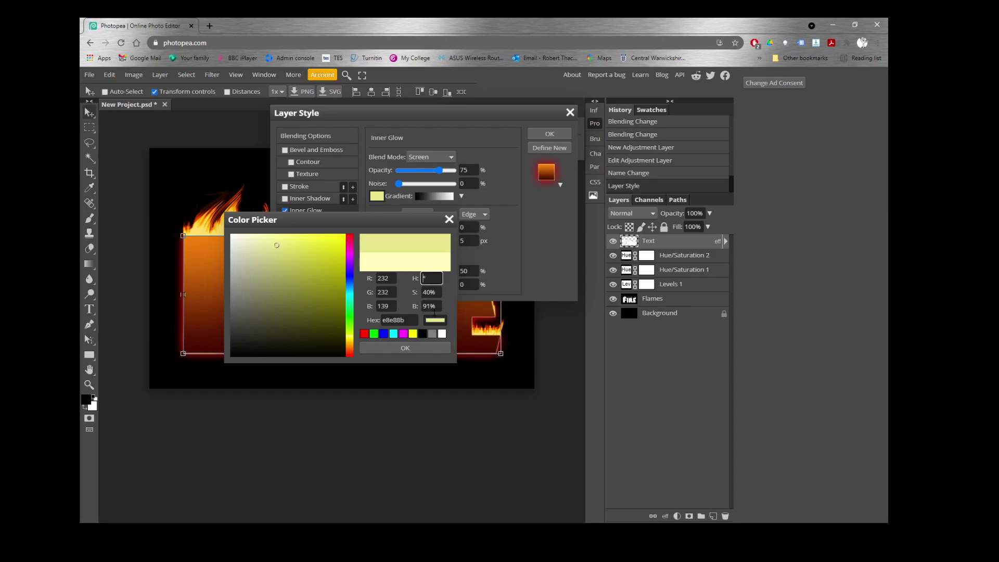
type("20")
left_click(432, 292)
key("BackSpace")
key("BackSpace")
type("100")
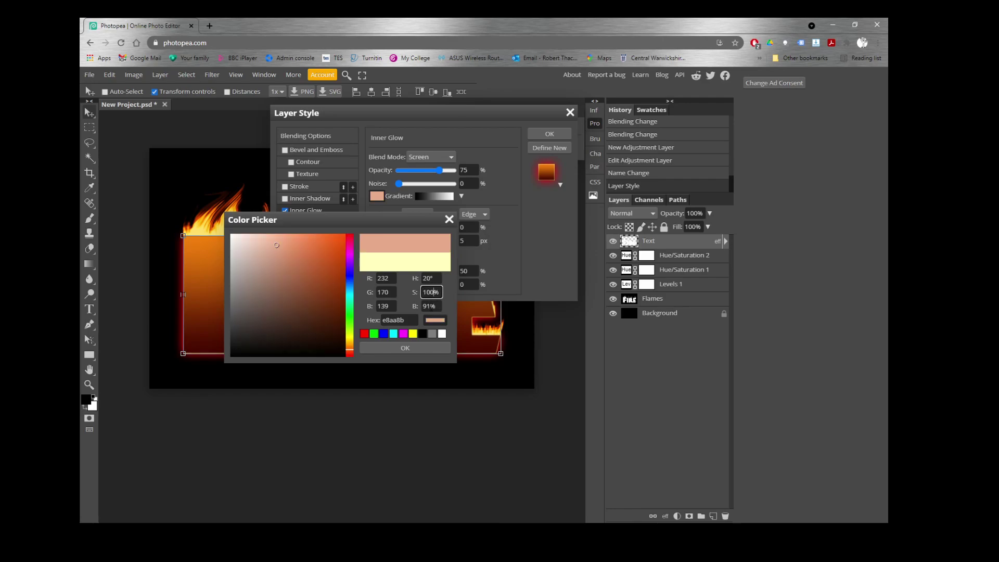
key("Tab")
key("BackSpace")
key("BackSpace")
type("9")
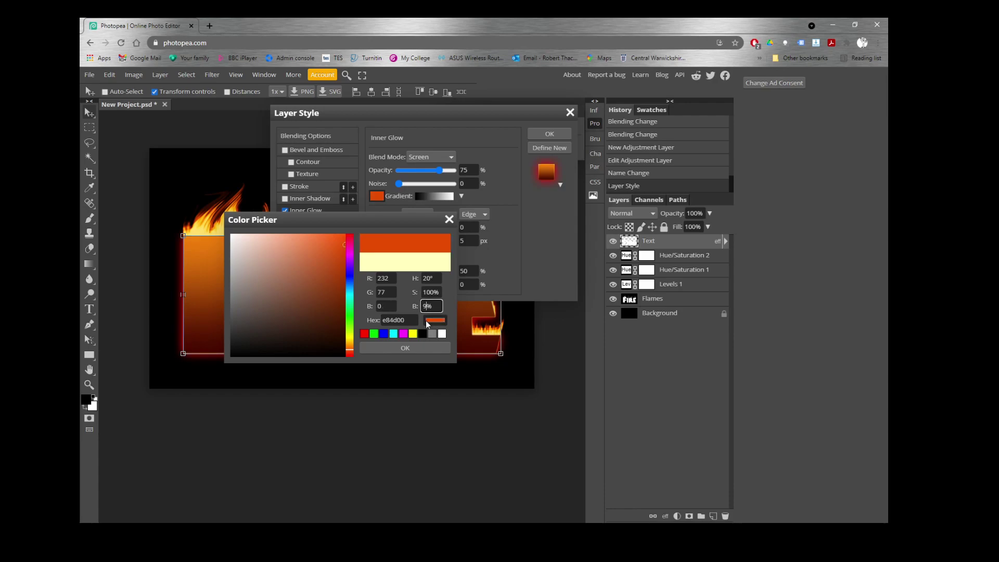
left_click(418, 346)
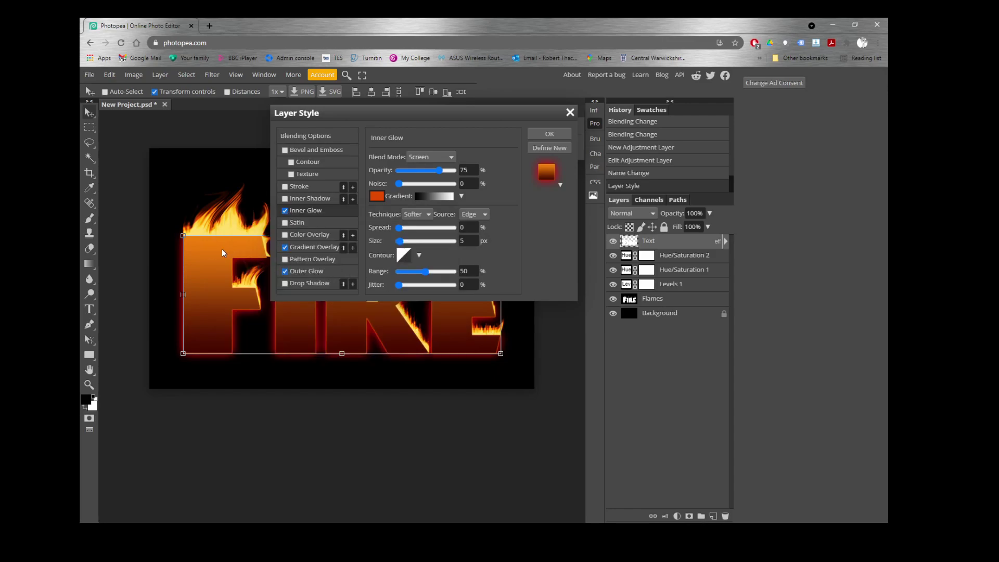
Set the inner glow's opacity to 100% and its size to 20 px, and apply the layer styles.
left_click_drag(441, 170, 460, 171)
left_click_drag(404, 243, 409, 243)
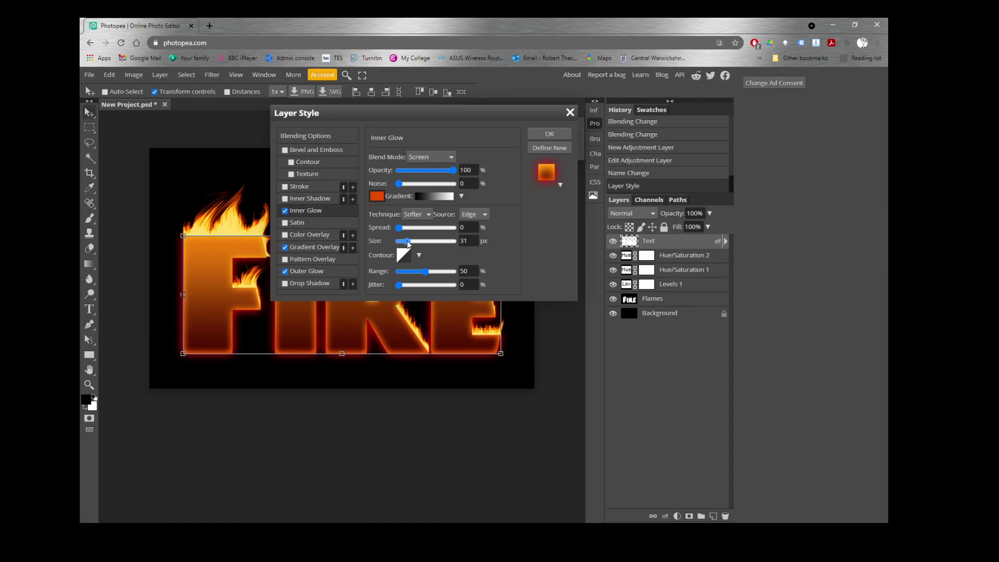
left_click_drag(407, 240, 405, 241)
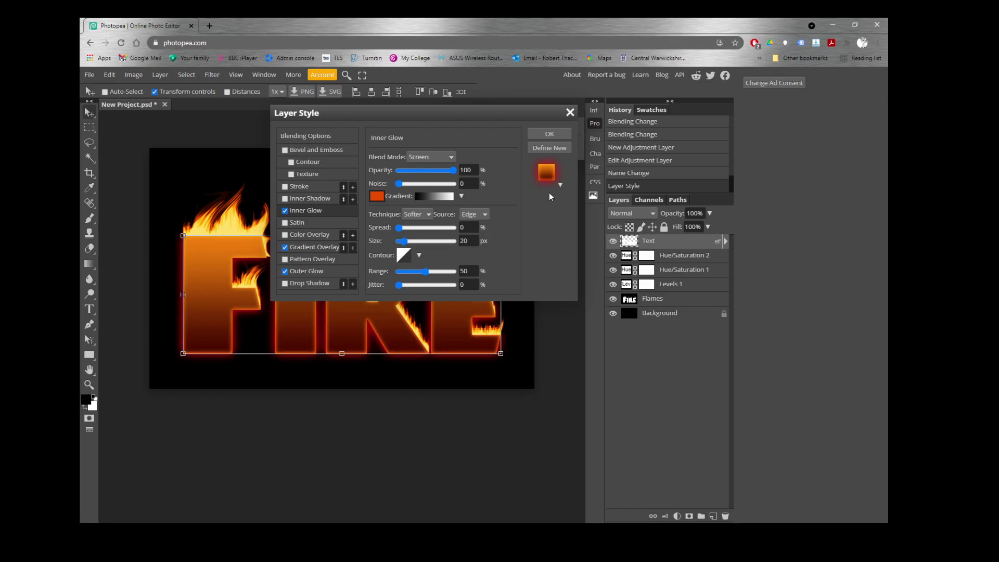
left_click(549, 134)
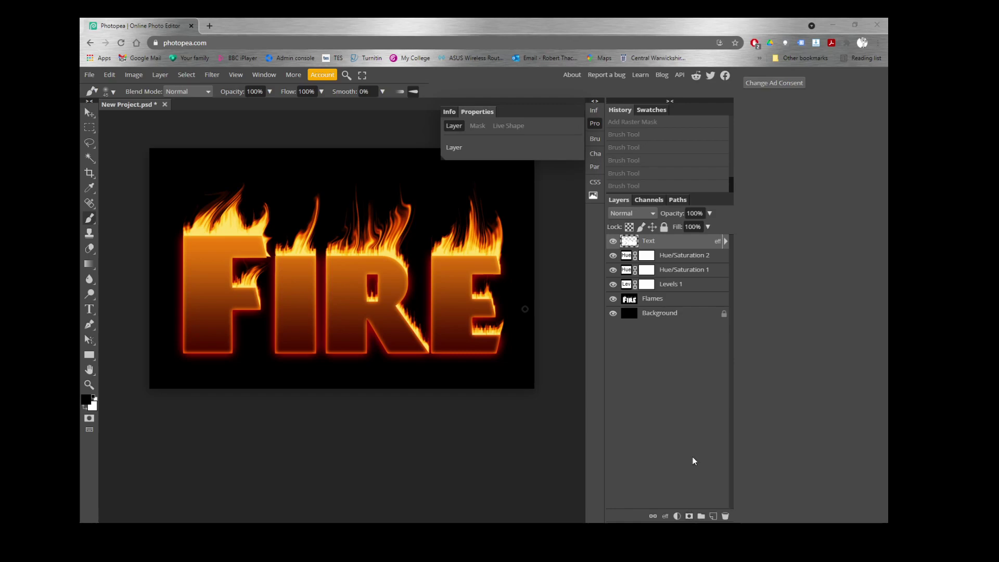
Add a raster mask to the Text layer and set a soft brush to 42 px with 0% hardness.
left_click(690, 517)
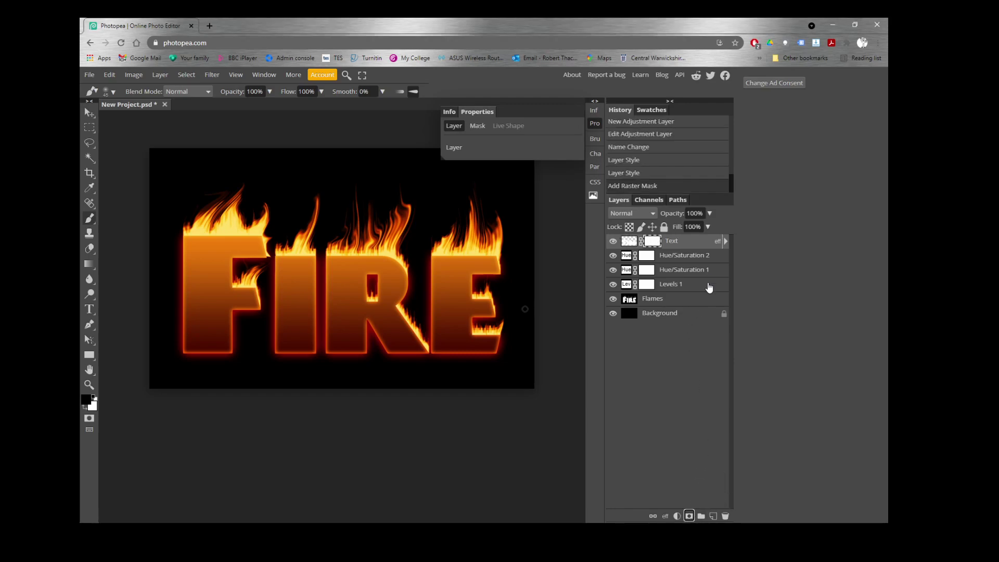
left_click(91, 220)
left_click(113, 93)
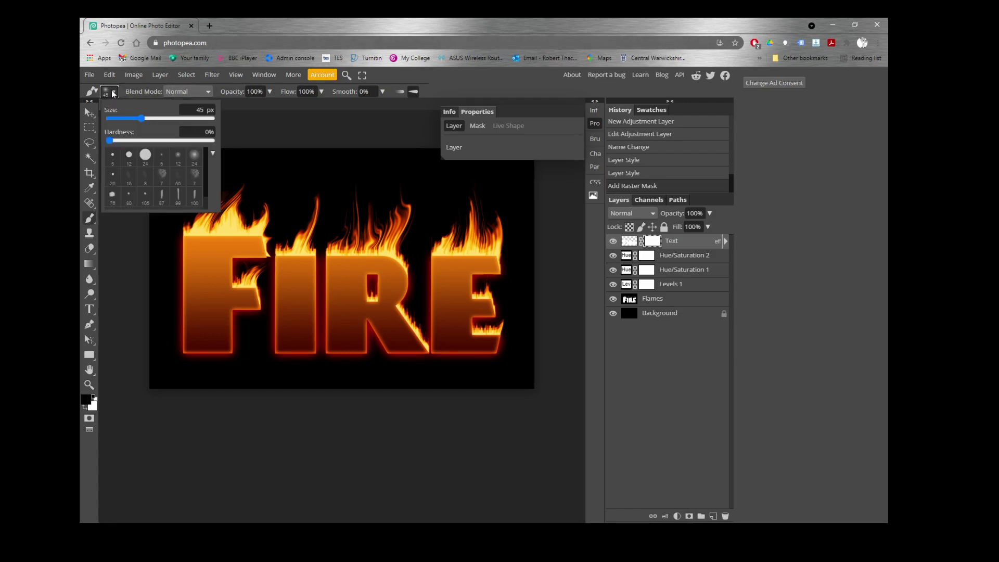
left_click_drag(122, 141, 111, 142)
left_click_drag(141, 119, 140, 120)
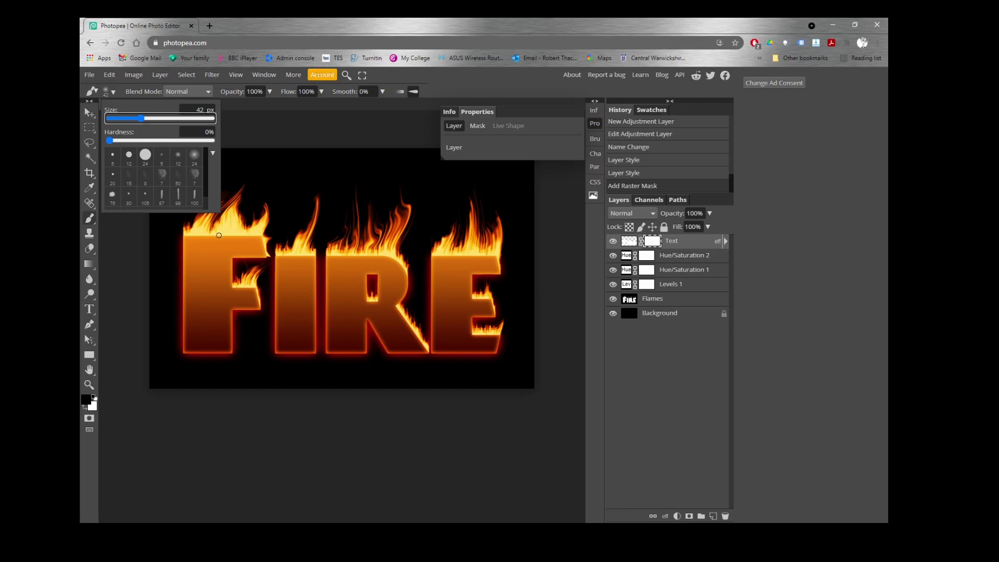
Paint black on the Text mask along the upper edges of all four letters to blend them into the flames.
left_click(184, 237)
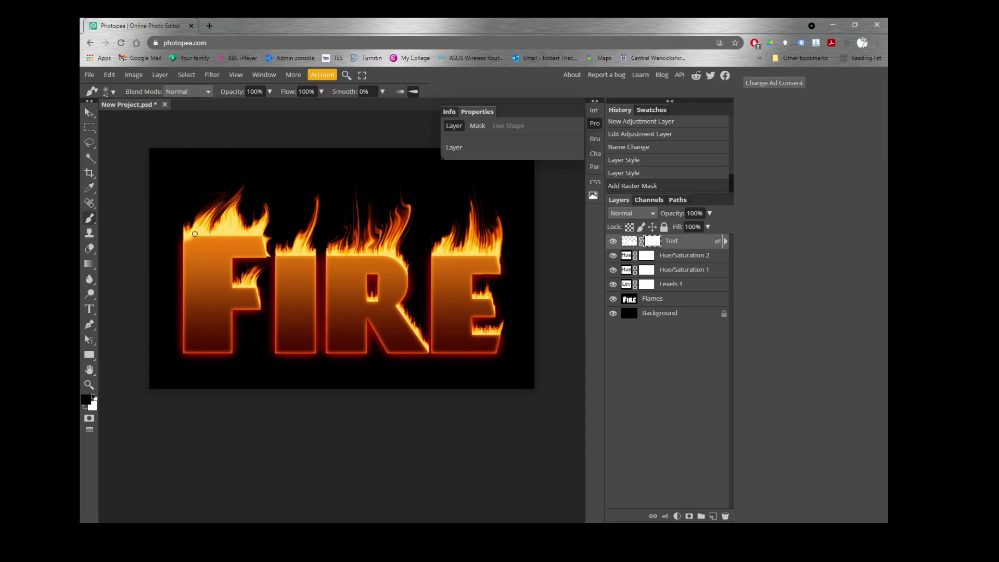
mouse_move(200, 234)
left_mouse_down()
mouse_move(258, 234)
mouse_move(293, 255)
mouse_move(501, 255)
left_mouse_up()
left_click(264, 242)
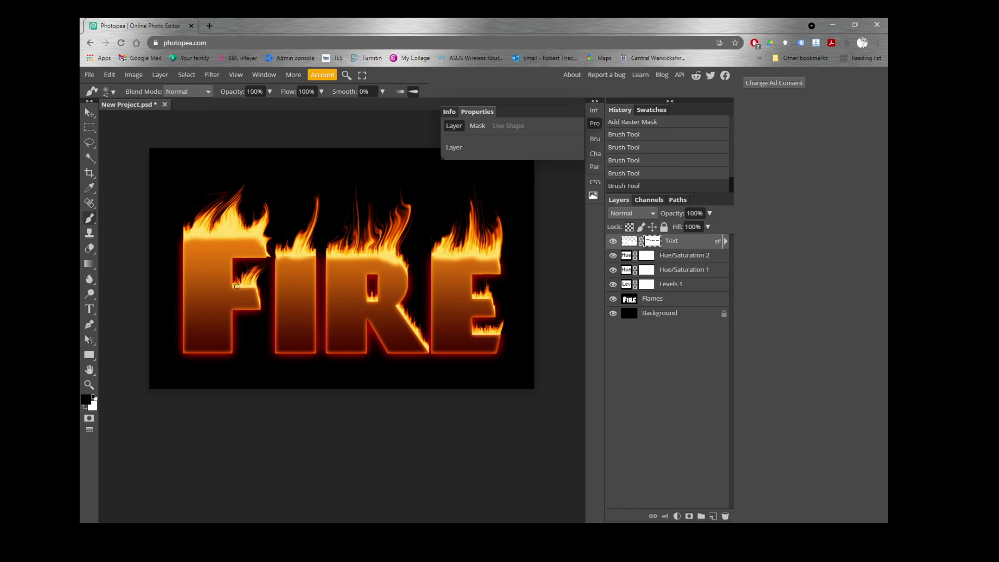
Mask the text edges beneath the smaller flames on the F's arm, inside the R, along the R's leg and on the E.
left_click_drag(239, 288, 254, 288)
left_click_drag(371, 297, 376, 302)
left_click_drag(494, 335, 477, 333)
left_click_drag(391, 303, 434, 345)
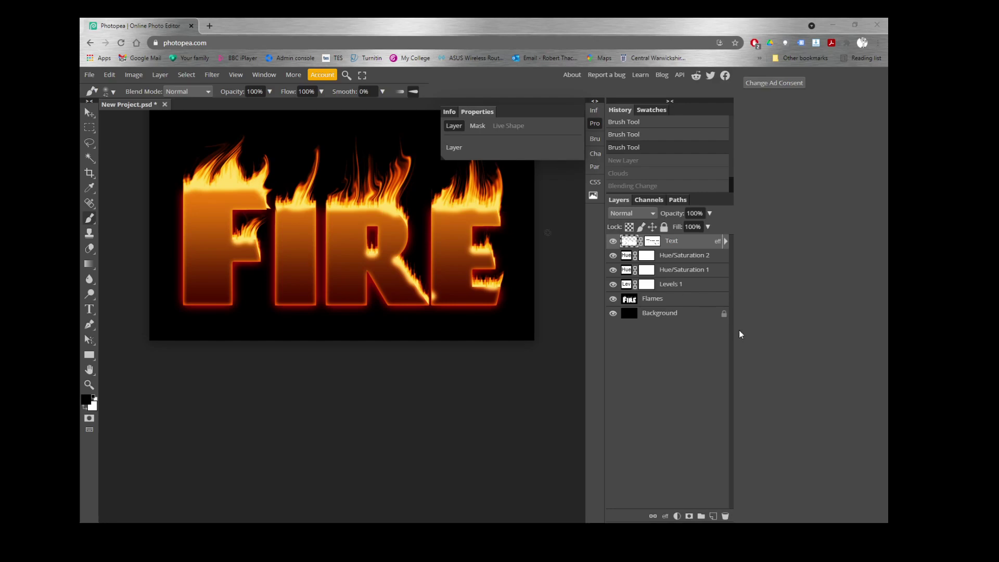
Add a new layer above the Text layer and rename it "clouds".
left_click(714, 516)
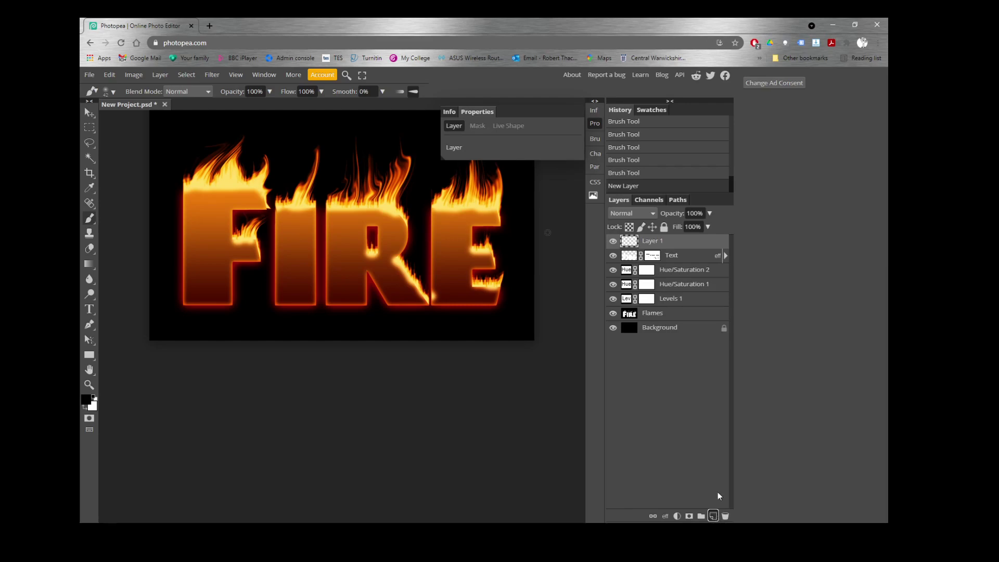
double_click(657, 242)
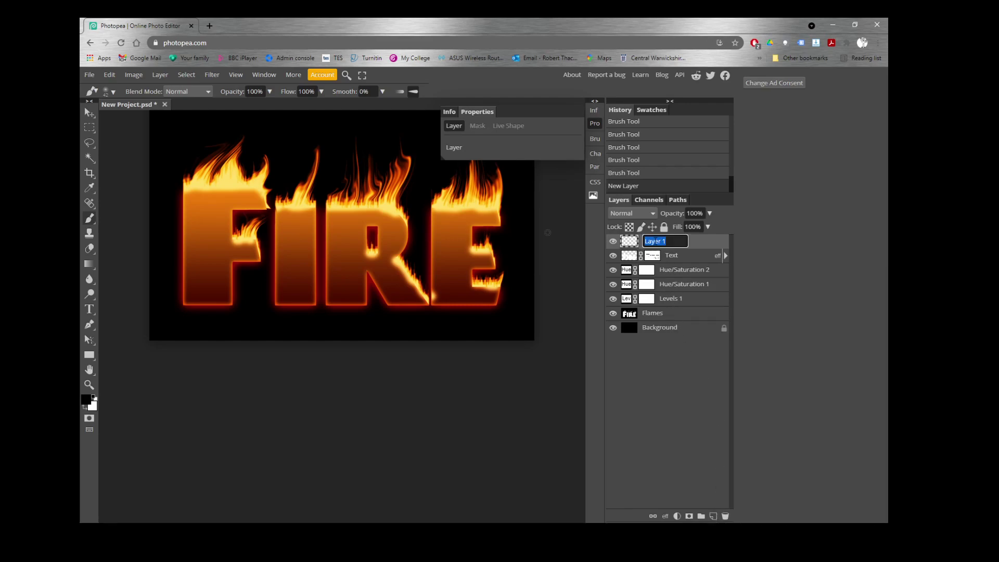
type("clouds")
left_click(695, 239)
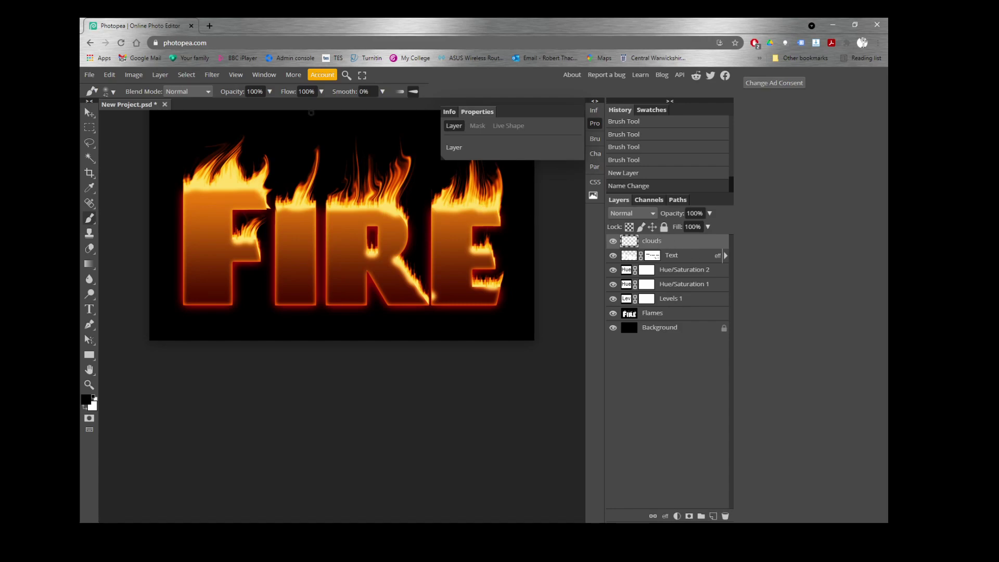
Render the Clouds filter on the clouds layer and set its blend mode to Overlay.
left_click(214, 74)
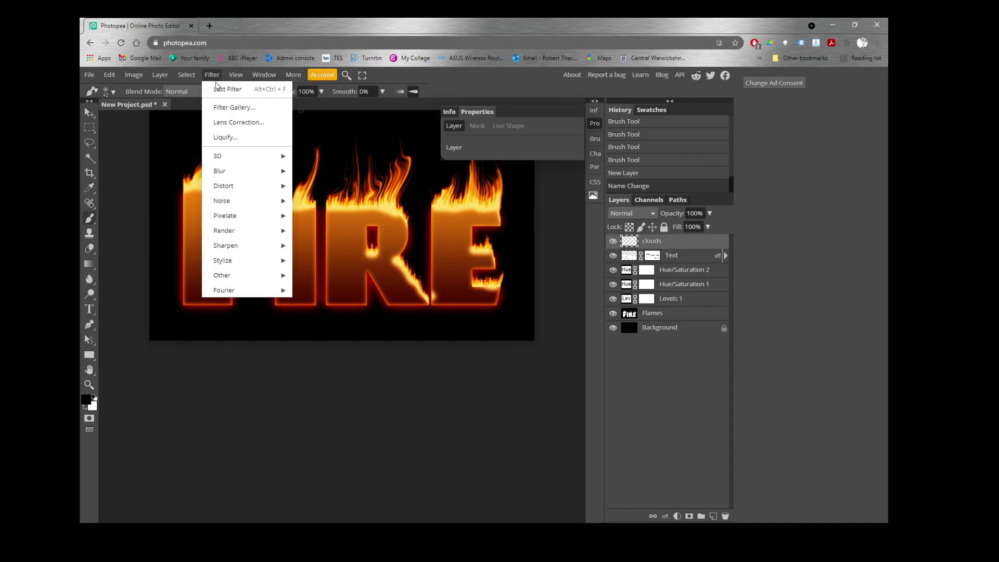
mouse_move(223, 231)
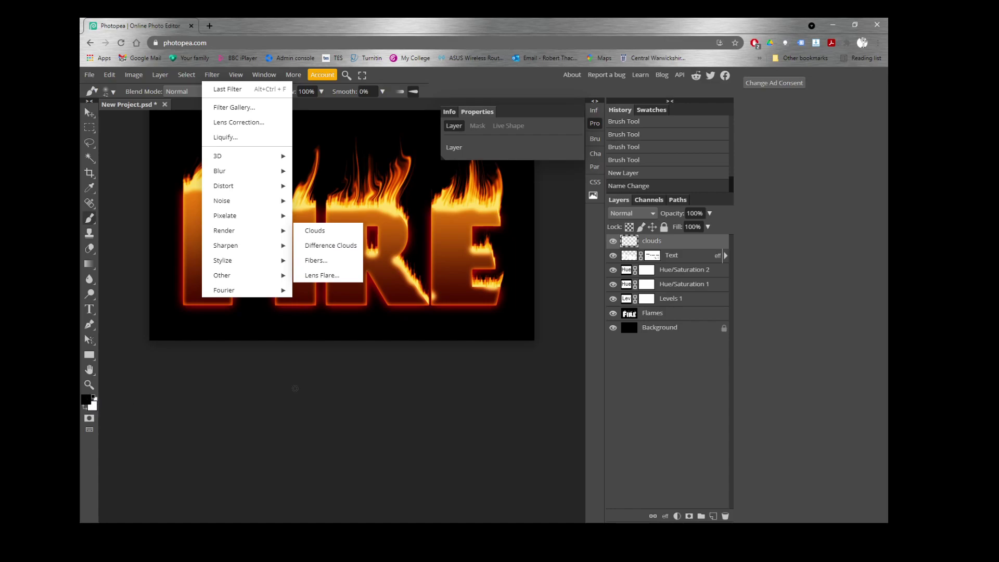
left_click(324, 237)
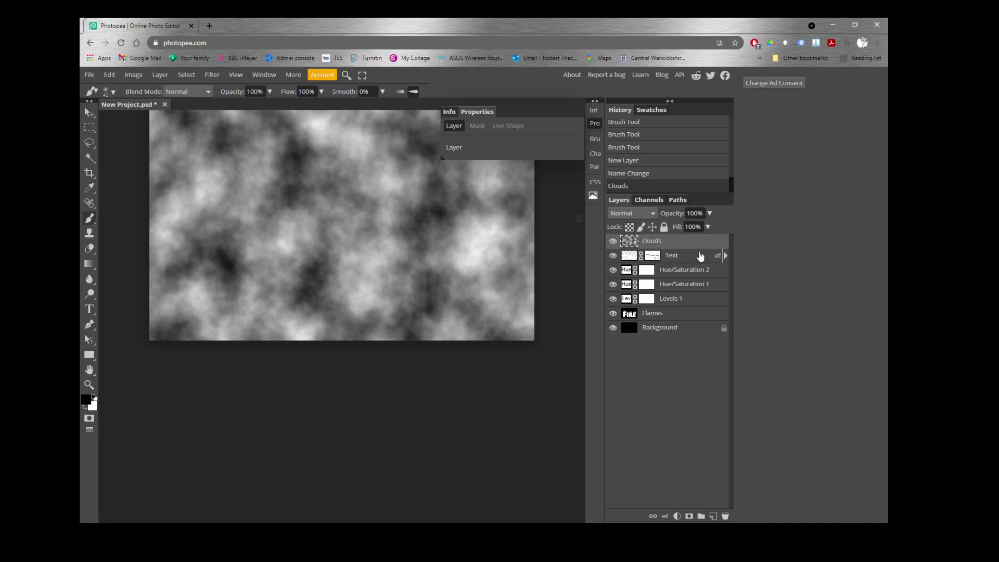
left_click(652, 215)
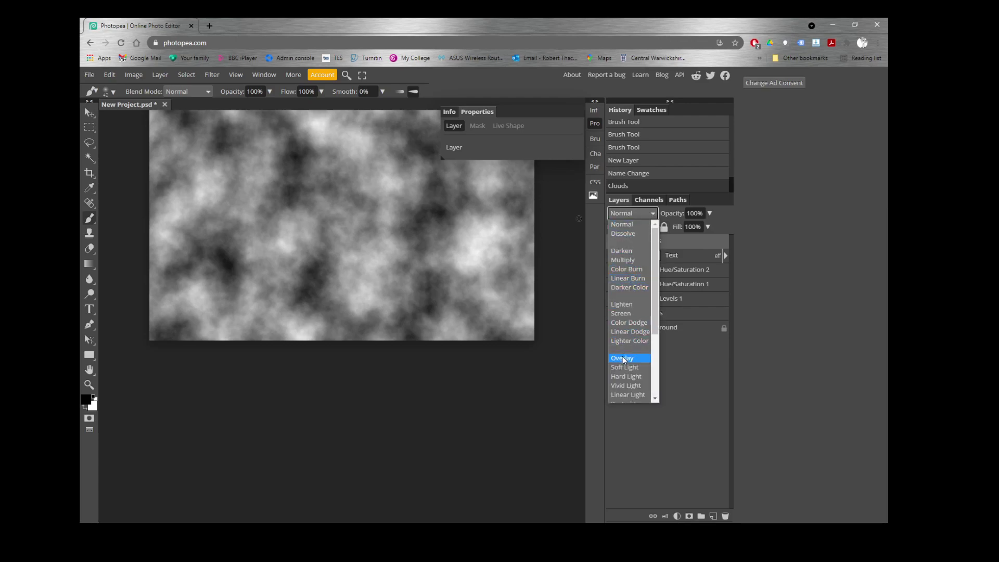
left_click(624, 359)
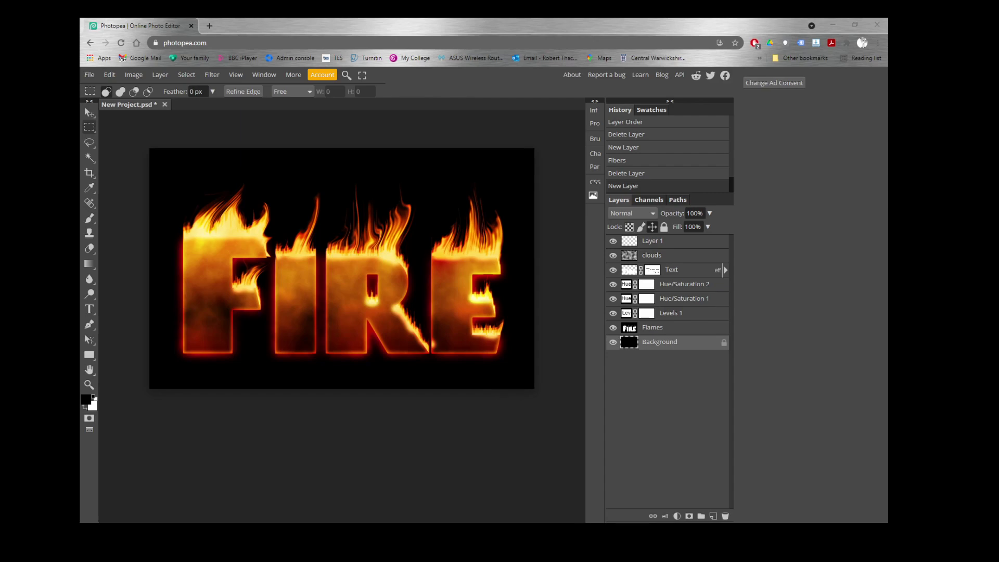
Export the artwork as a 1600 × 1000 px PNG at 100% quality and open the downloaded New Project.png.
left_click(89, 75)
mouse_move(135, 215)
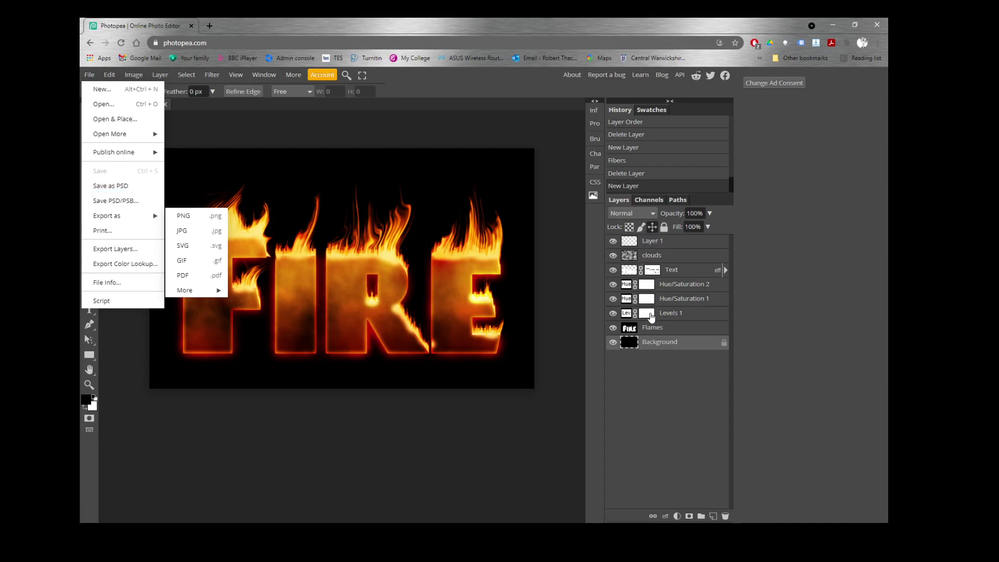
left_click(183, 217)
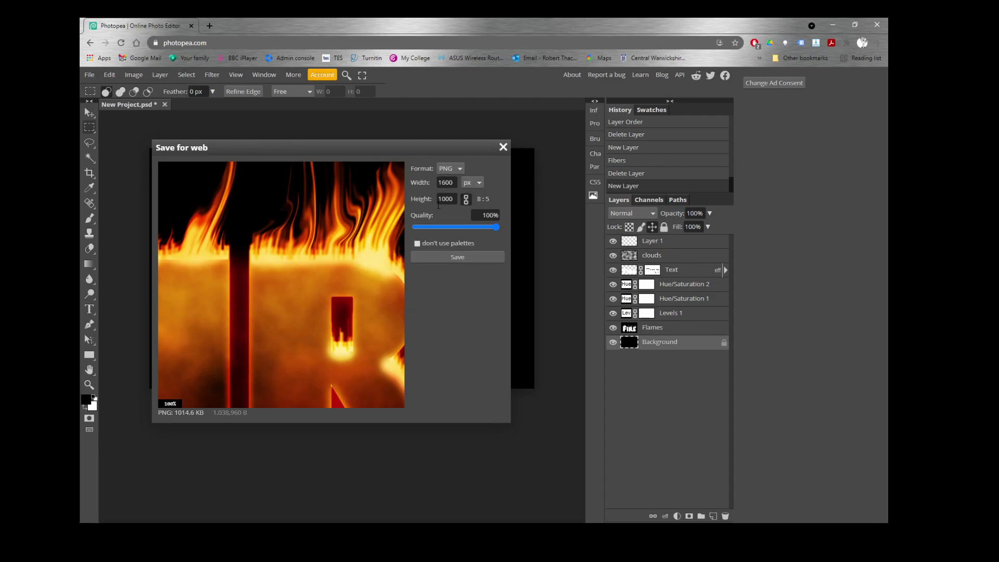
left_click(426, 257)
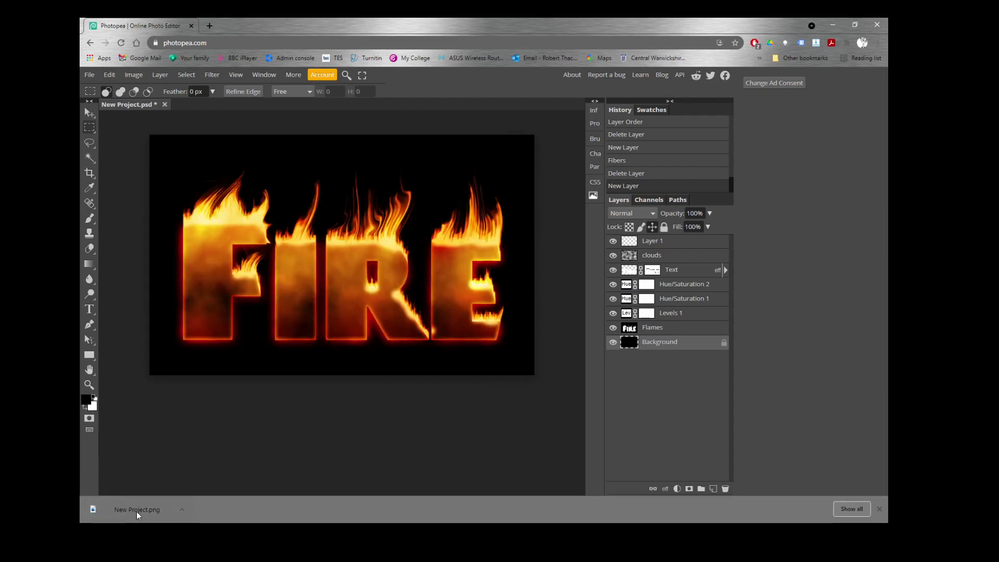
left_click(137, 515)
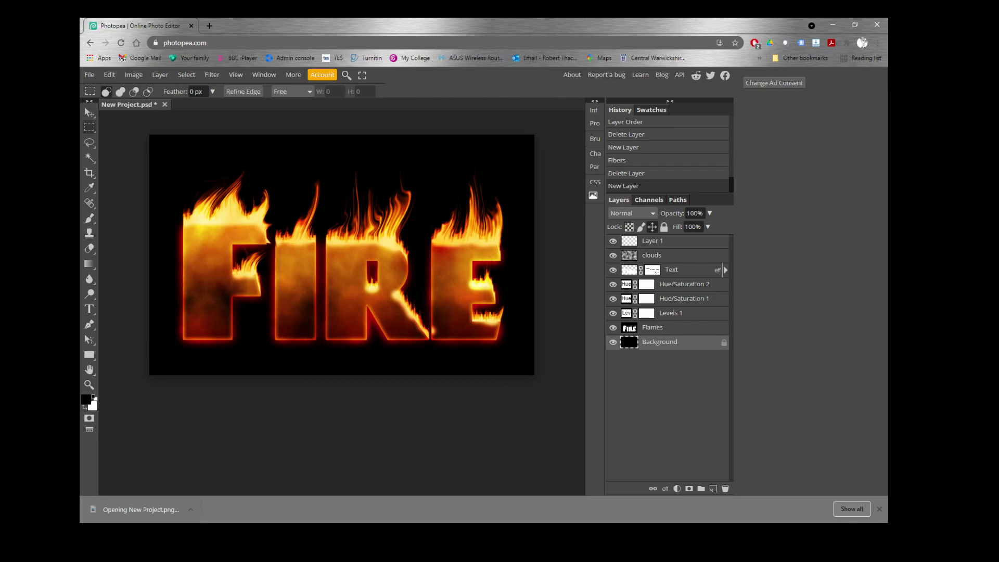